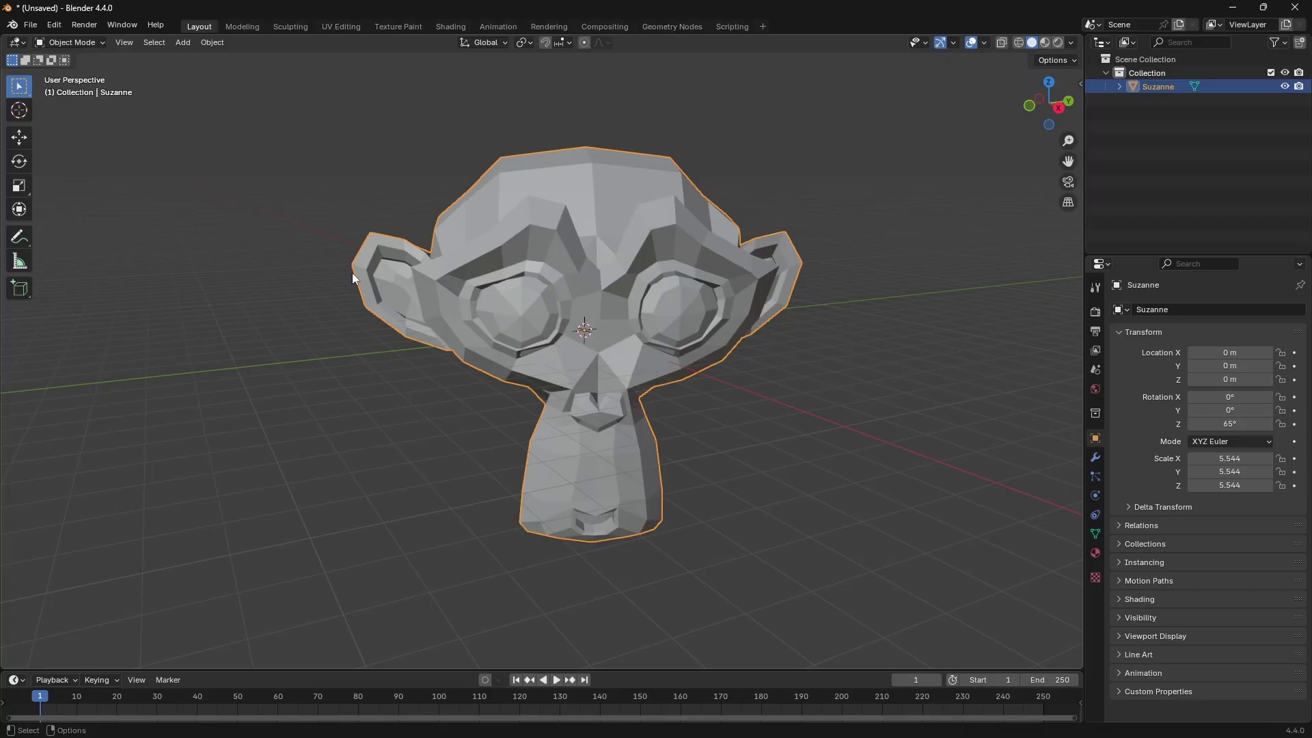
# - Switch Suzanne to Edit Mode, toggle modes with Tab, and finish in Face select mode
pyautogui.moveTo(472, 441); pyautogui.dragTo(494, 467, button='middle')
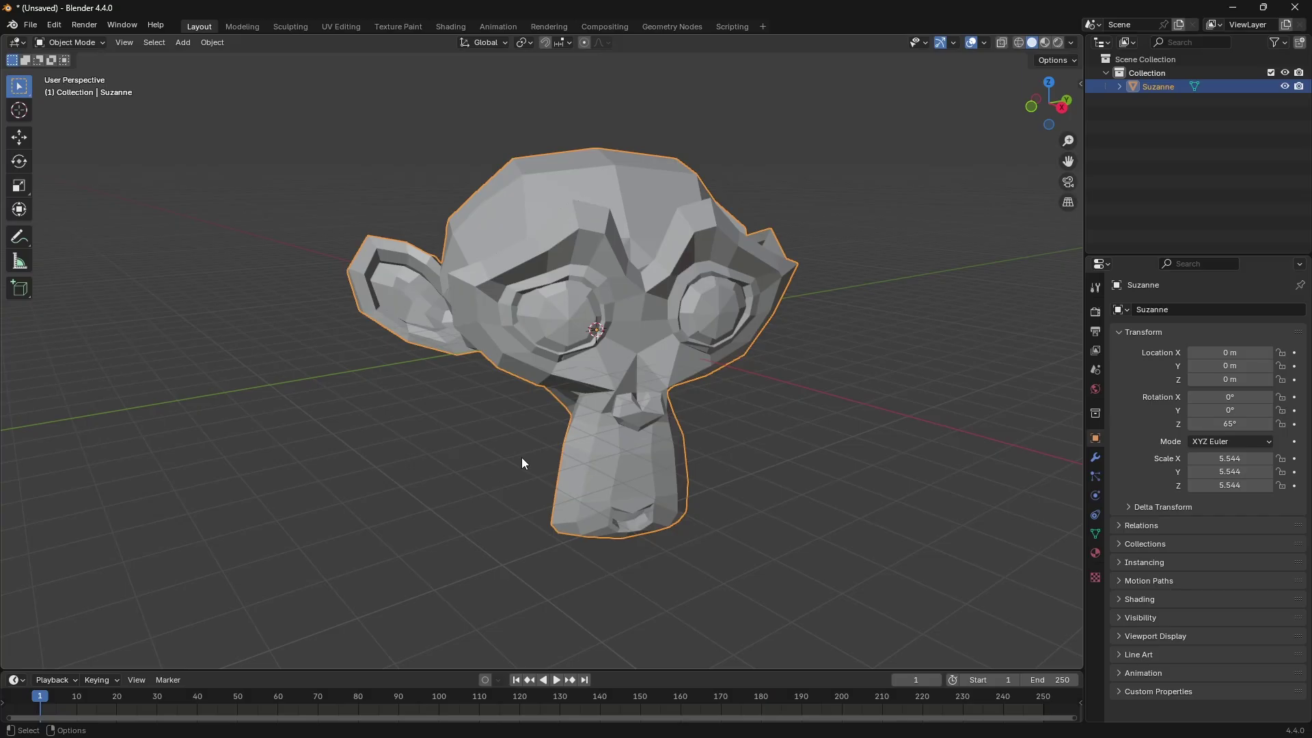
pyautogui.click(81, 44)
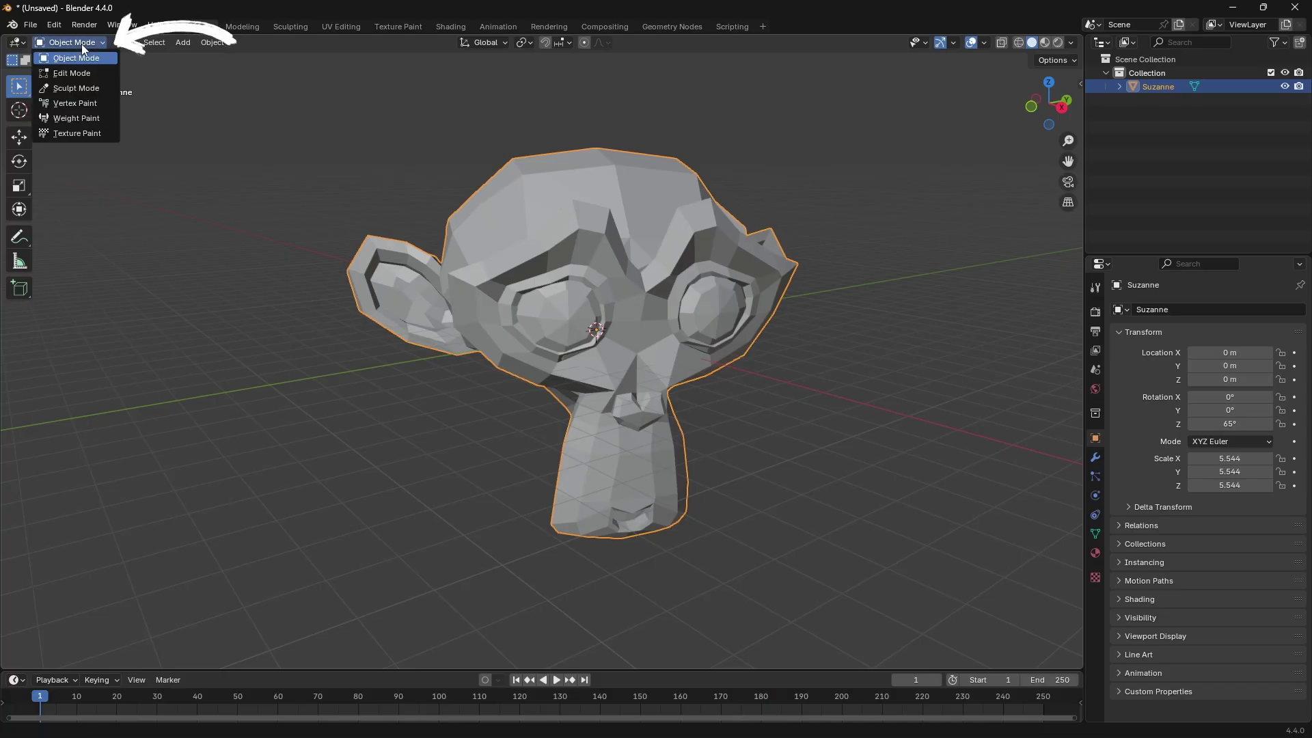
pyautogui.click(72, 73)
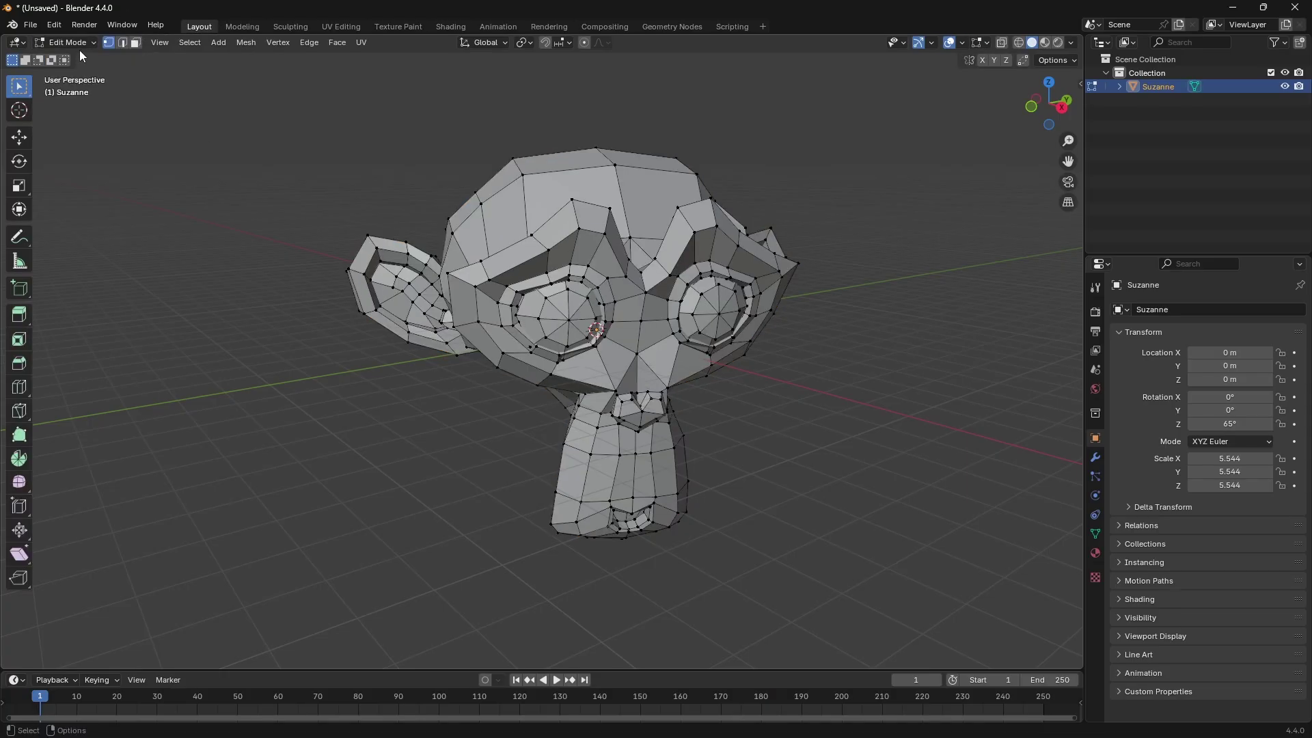
pyautogui.press('Tab')
pyautogui.press('Tab')
pyautogui.press('Tab')
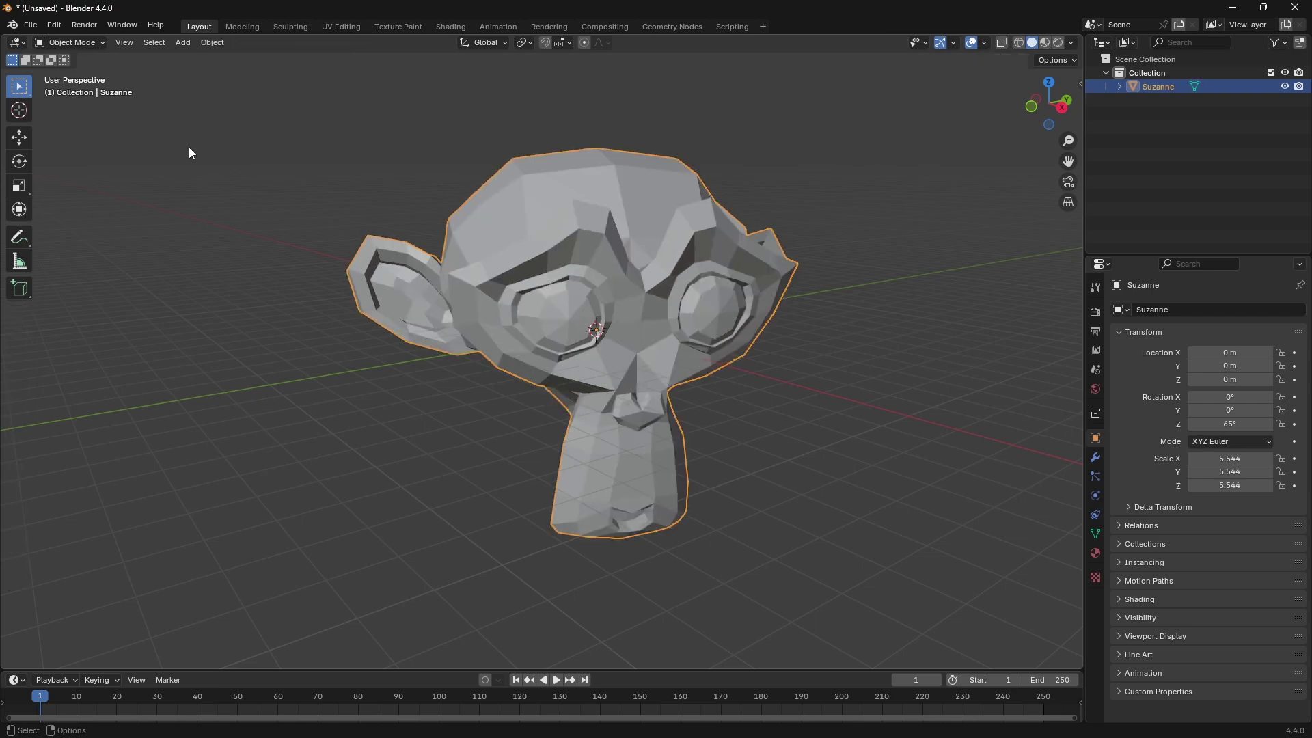
pyautogui.press('Tab')
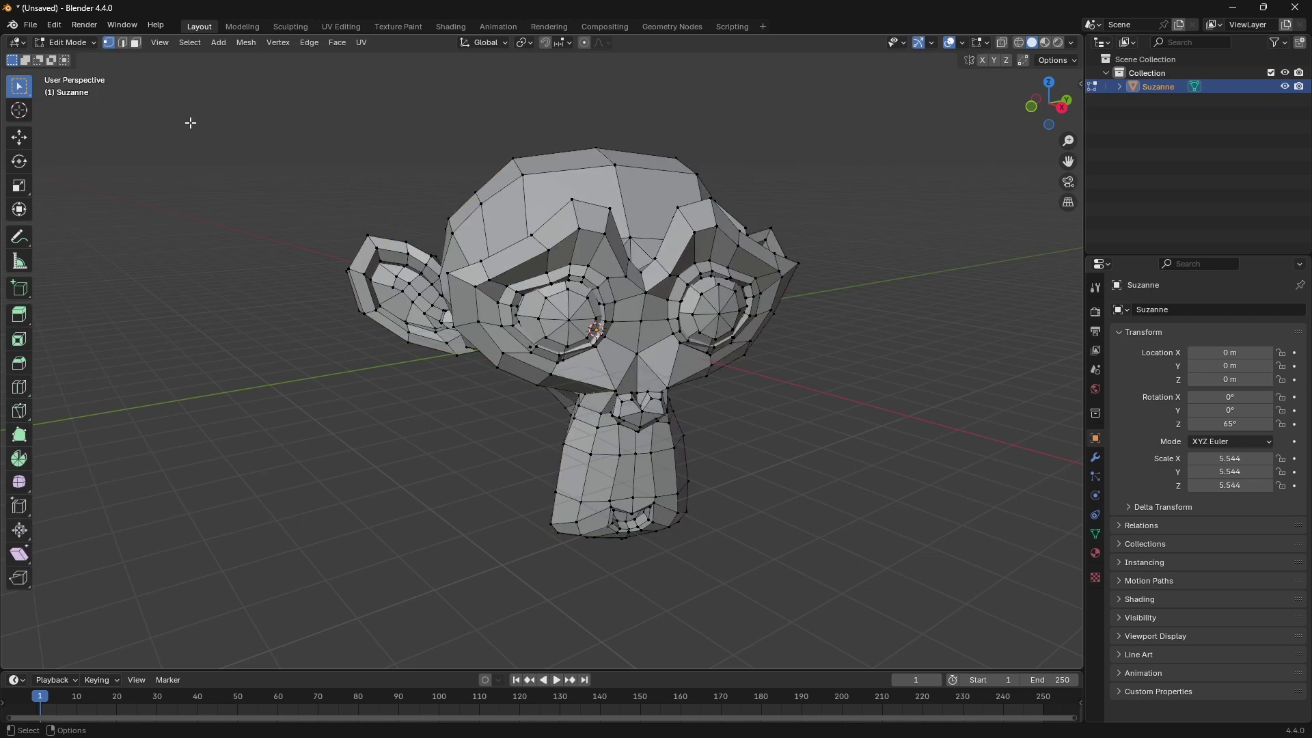
pyautogui.press('Tab')
pyautogui.press('Tab')
pyautogui.press('Tab')
pyautogui.press('Tab')
pyautogui.press('Tab')
pyautogui.press('Tab')
pyautogui.press('Tab')
pyautogui.press('Tab')
pyautogui.press('3')
pyautogui.scroll(1, 87, 60)
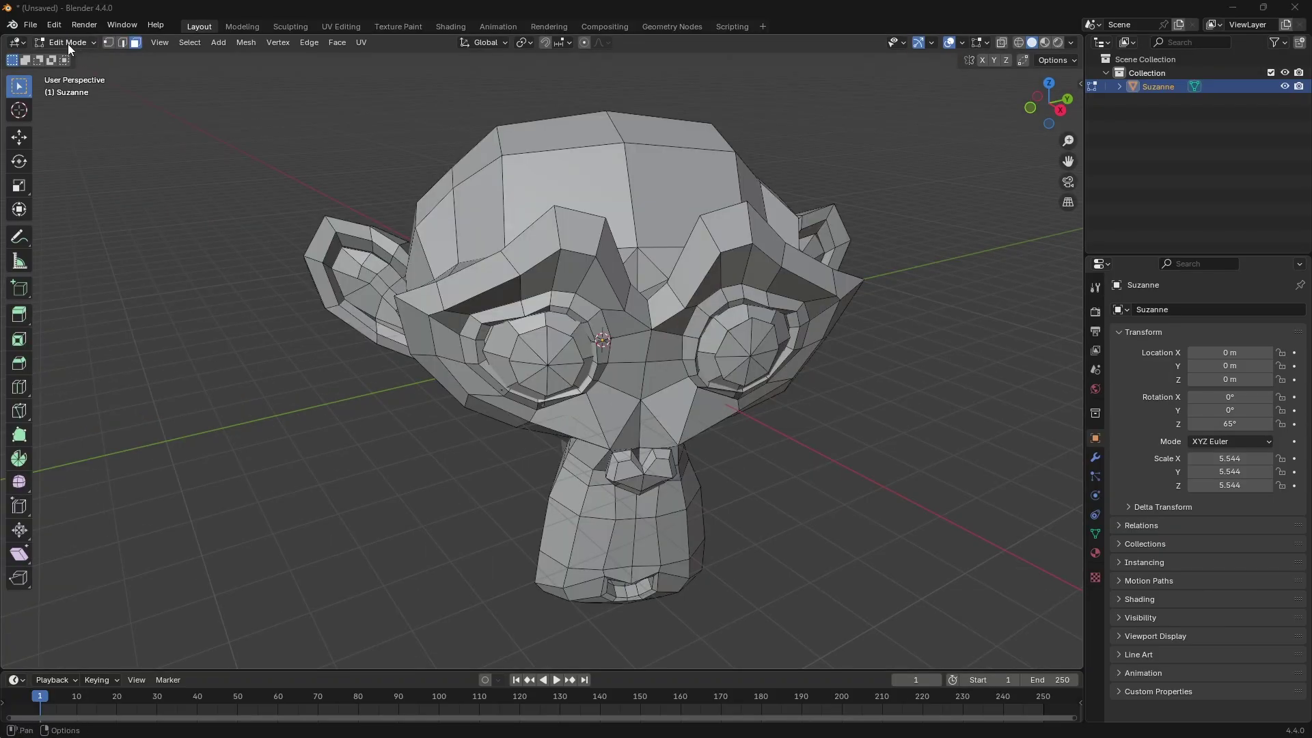
# - Try Vertex and Edge select modes, ending in Vertex select mode
pyautogui.click(108, 43)
pyautogui.click(124, 43)
pyautogui.click(110, 43)
pyautogui.scroll(1, 566, 238)
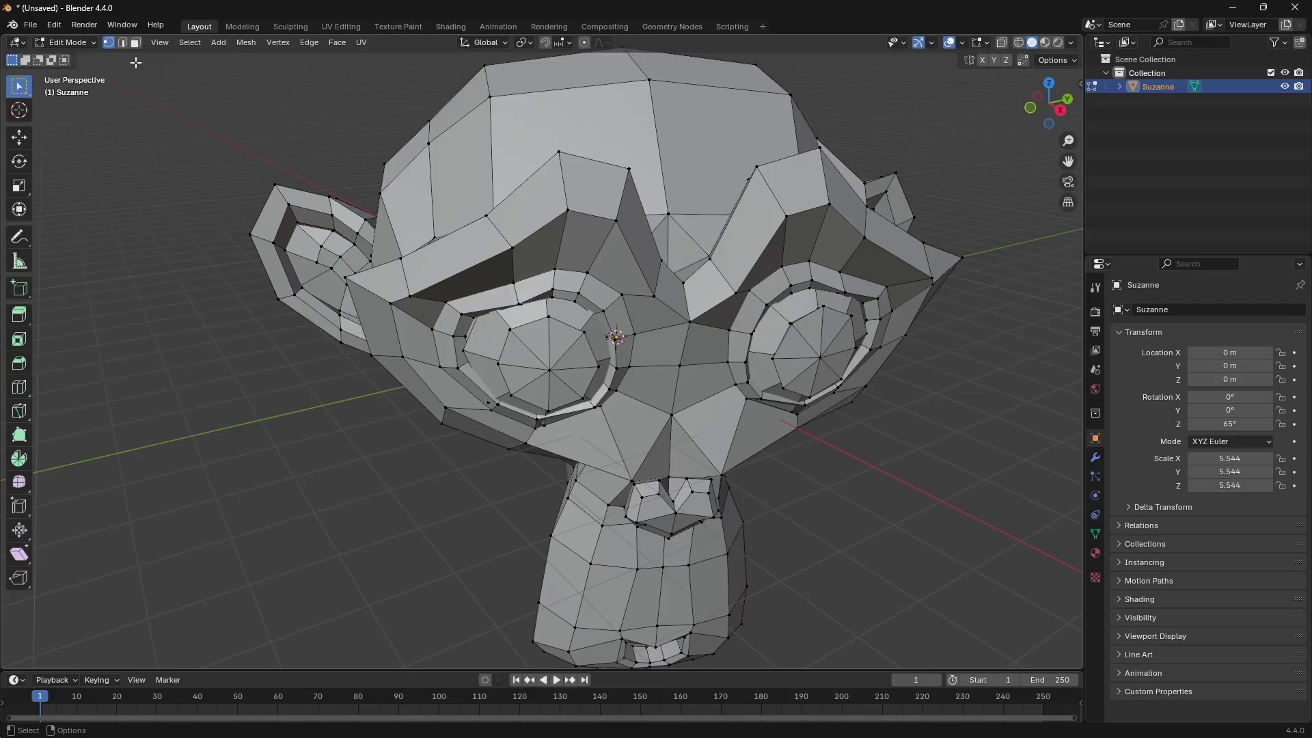
# - Select five vertices along Suzanne's brow
pyautogui.click(485, 216)
pyautogui.keyDown('shift'); pyautogui.click(514, 246); pyautogui.keyUp('shift')
pyautogui.keyDown('shift'); pyautogui.click(562, 151); pyautogui.keyUp('shift')
pyautogui.keyDown('shift'); pyautogui.click(570, 210); pyautogui.keyUp('shift')
pyautogui.keyDown('shift'); pyautogui.click(629, 170); pyautogui.keyUp('shift')
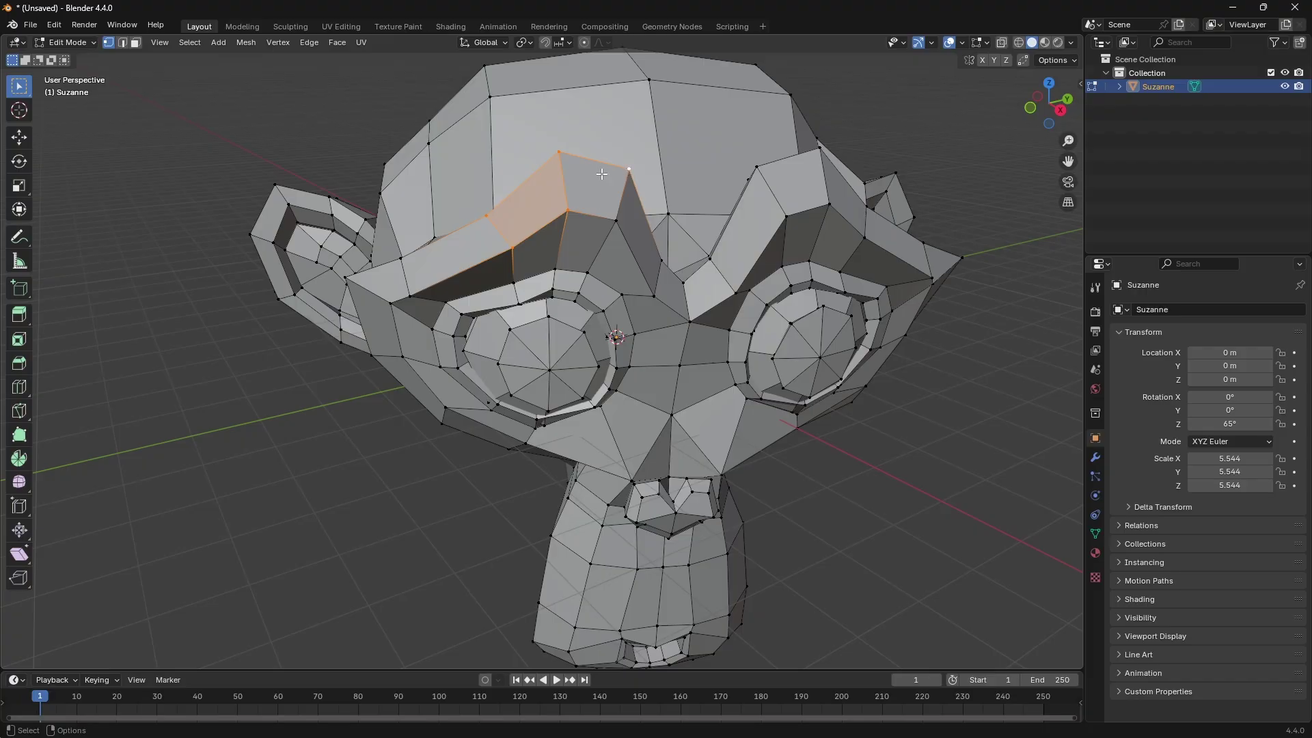
# - Extrude the selected brow vertices, undo the extrusion, and deselect everything
pyautogui.press('e')
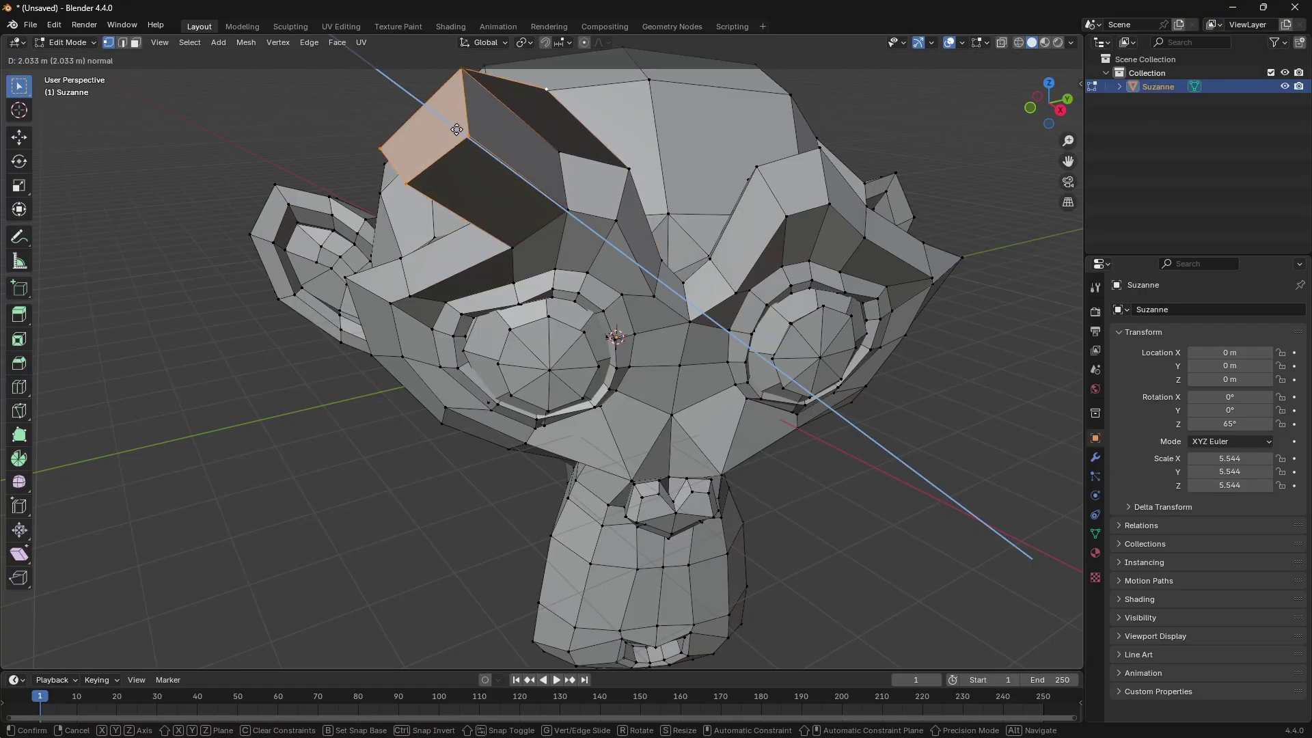
pyautogui.click(547, 152)
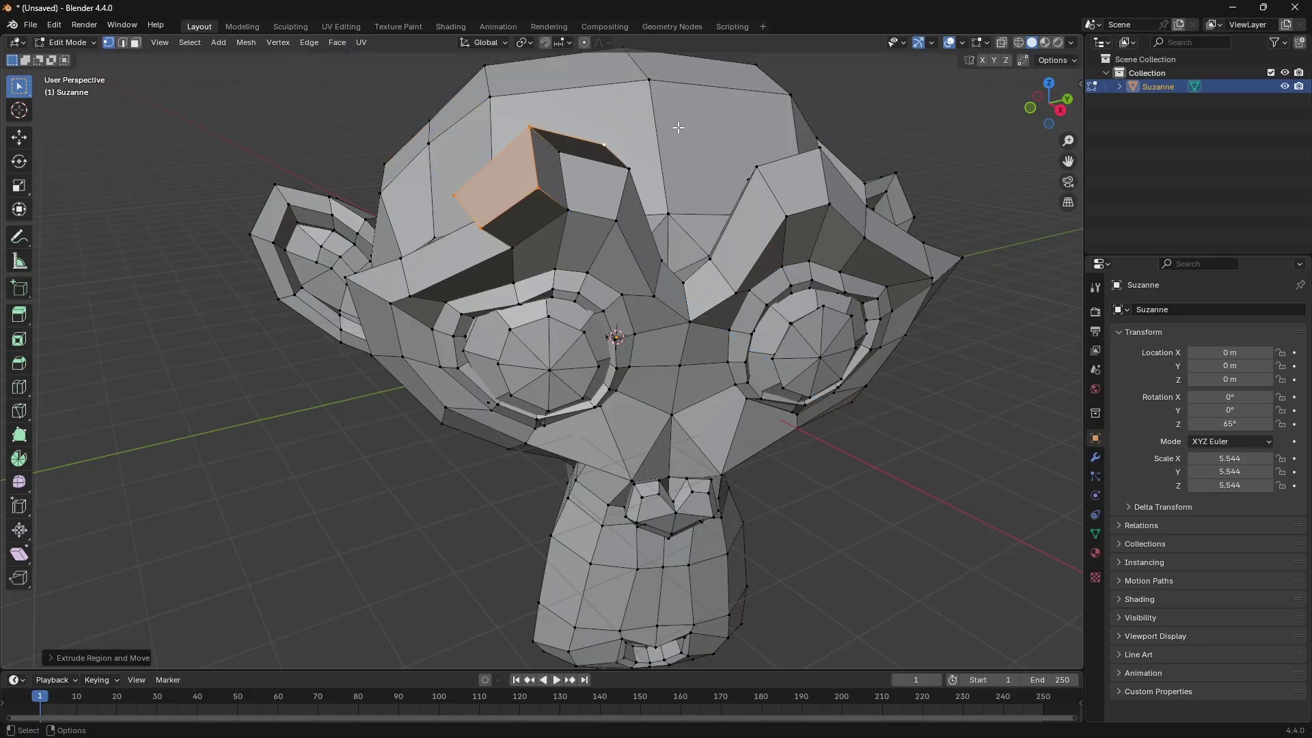
pyautogui.hotkey('ctrl', 'z')
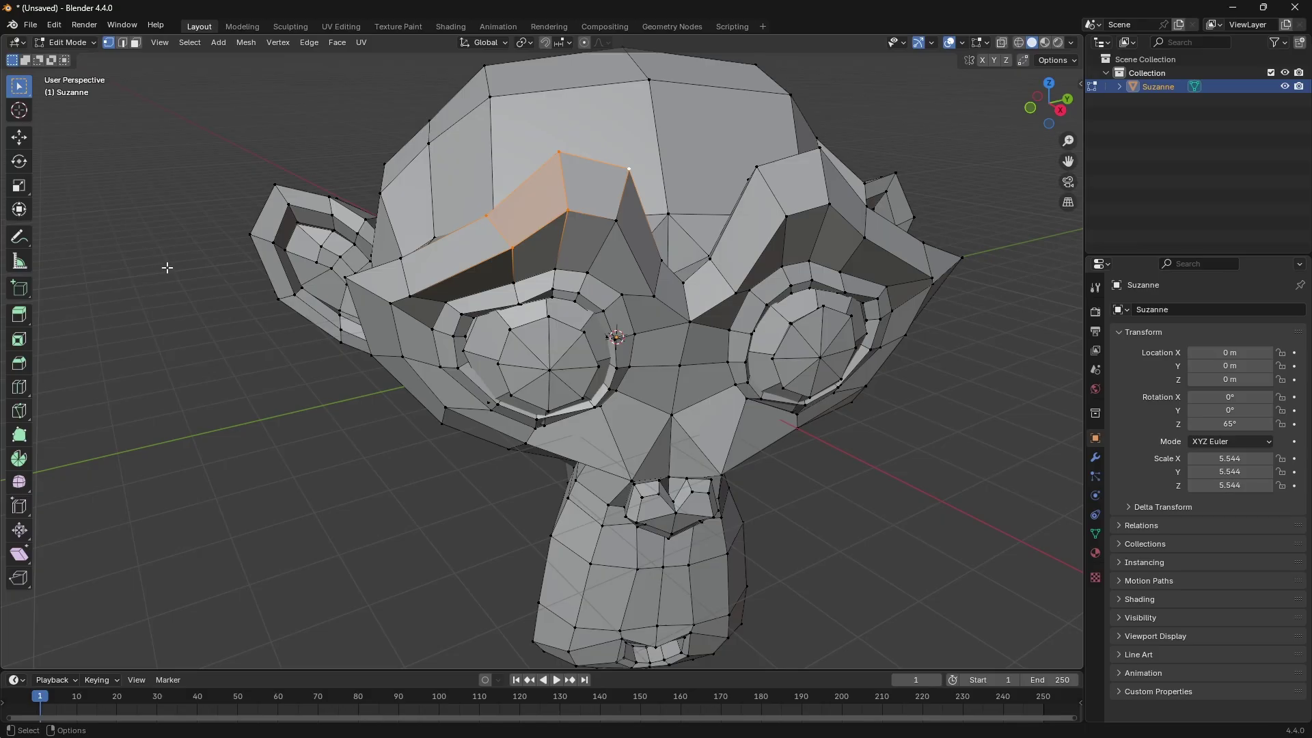
pyautogui.hotkey('alt', 'a')
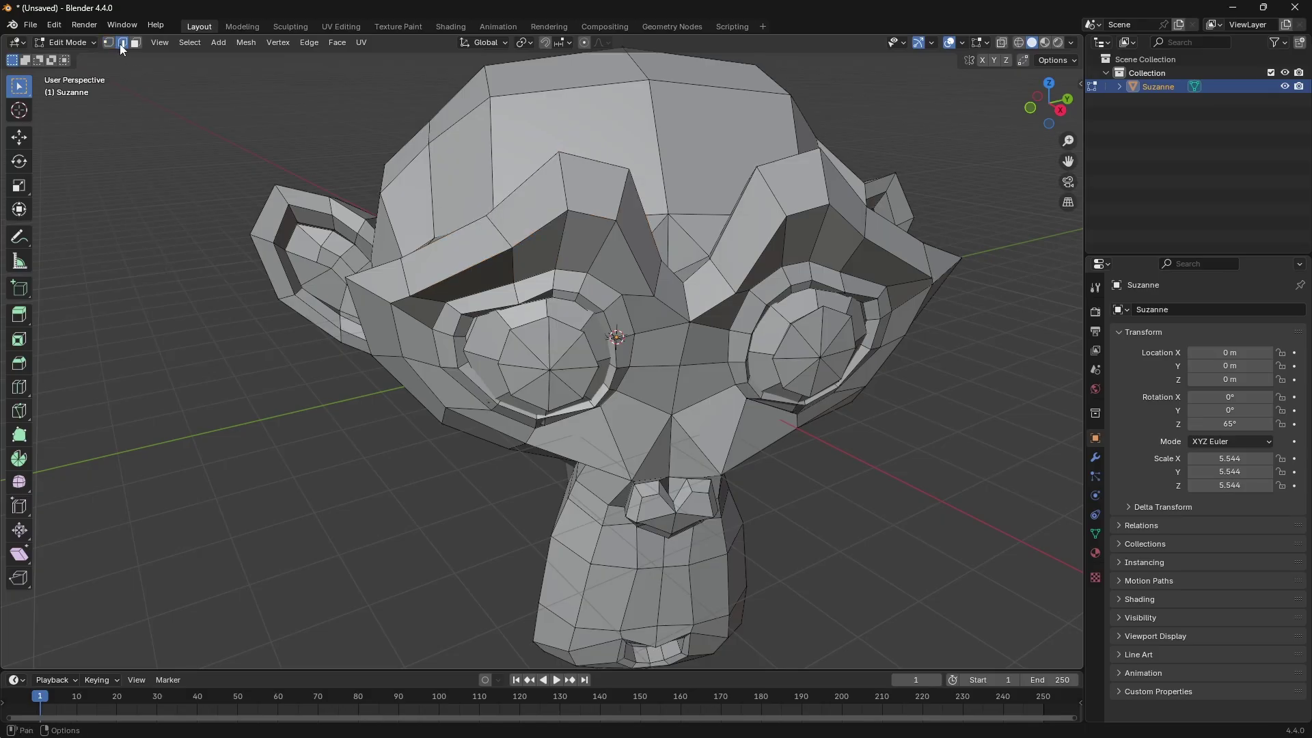
# - Select seven vertical brow edges from front and side views, then start and cancel an extrusion
pyautogui.click(503, 237)
pyautogui.keyDown('shift'); pyautogui.click(566, 181); pyautogui.keyUp('shift')
pyautogui.keyDown('shift'); pyautogui.click(622, 197); pyautogui.keyUp('shift')
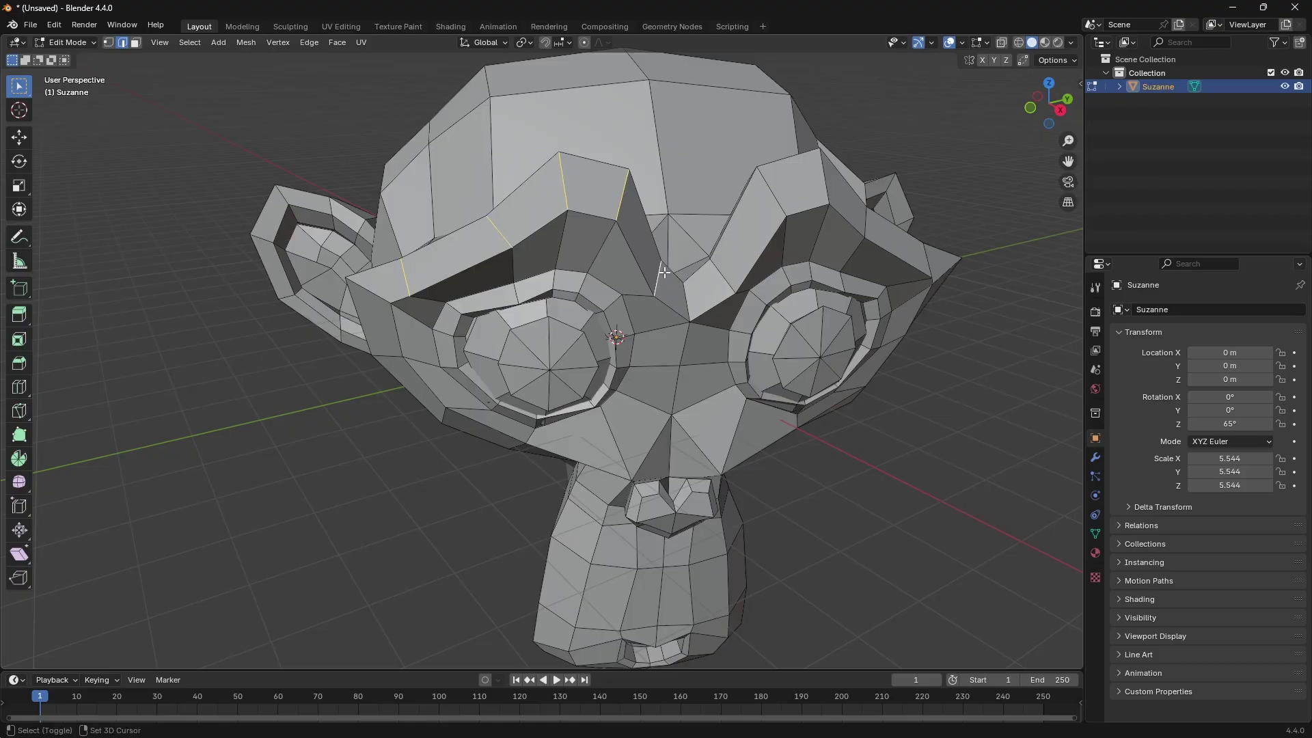
pyautogui.moveTo(662, 288); pyautogui.dragTo(435, 356, button='middle')
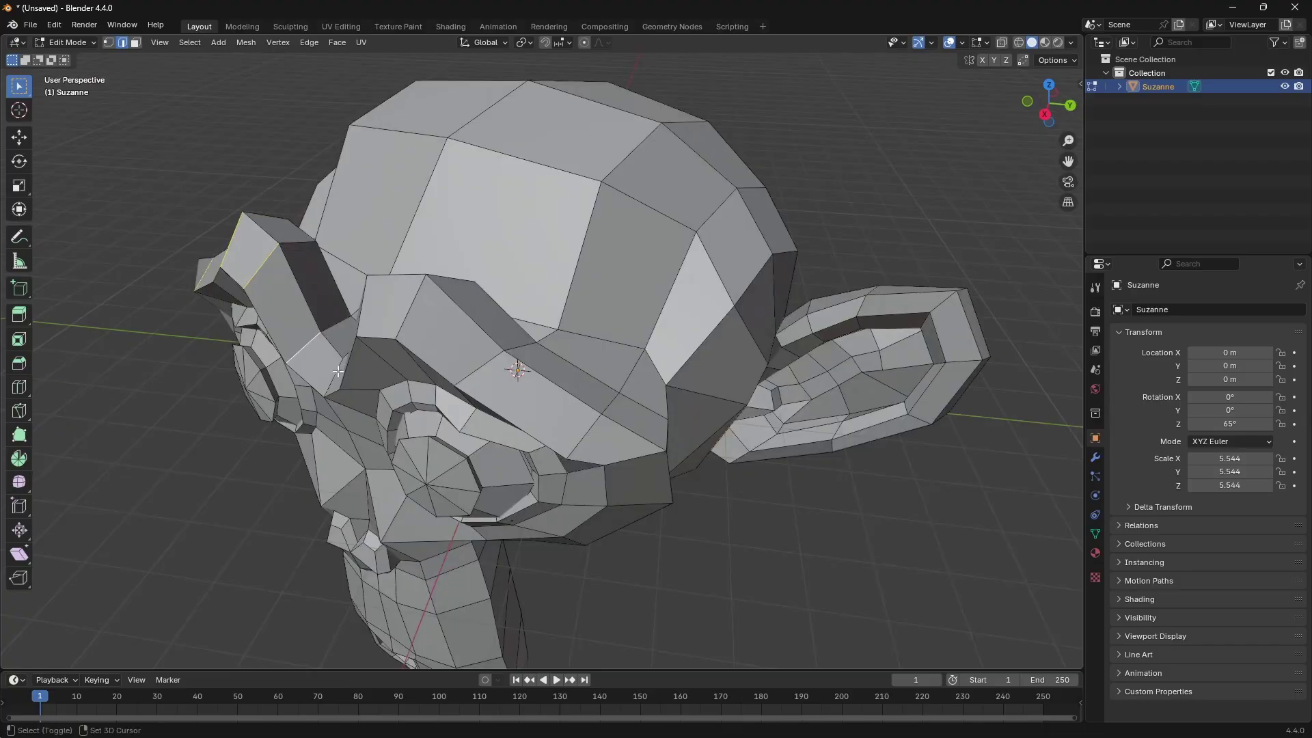
pyautogui.keyDown('shift'); pyautogui.click(362, 306); pyautogui.keyUp('shift')
pyautogui.moveTo(362, 305); pyautogui.dragTo(684, 291, button='middle')
pyautogui.keyDown('shift'); pyautogui.click(773, 250); pyautogui.keyUp('shift')
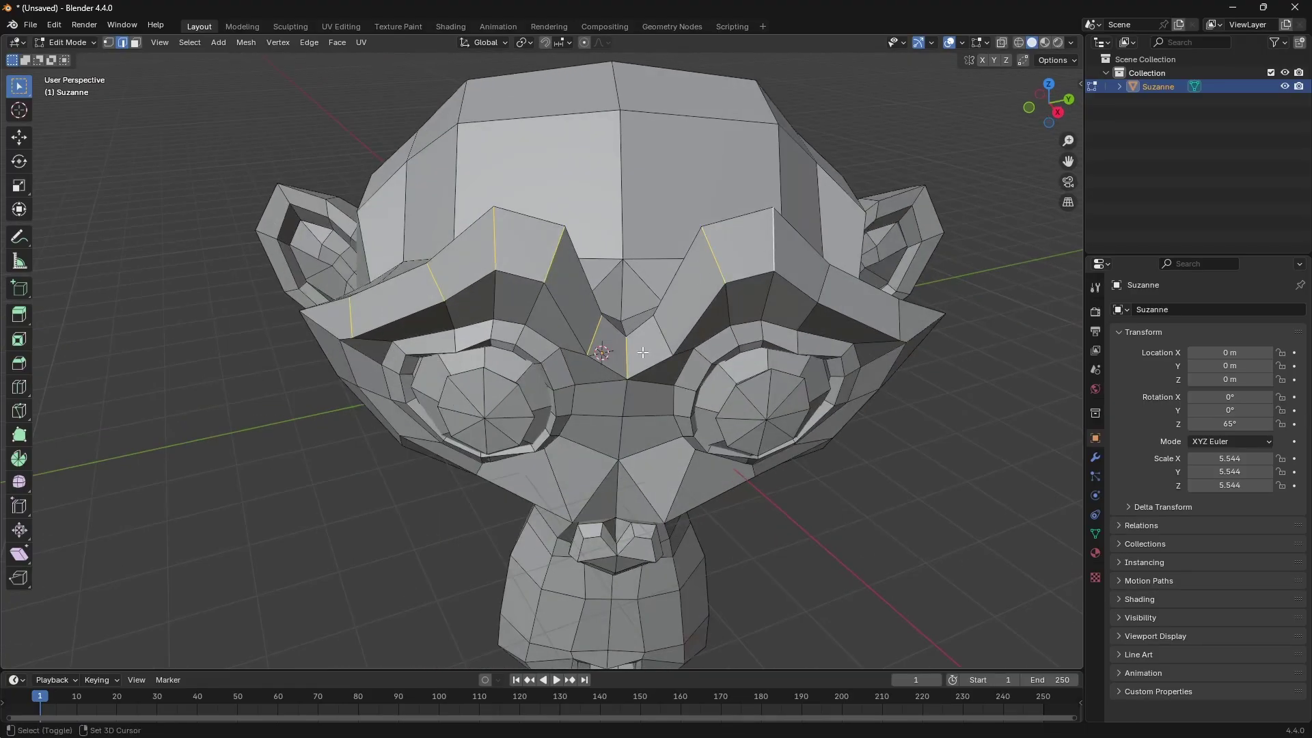
pyautogui.keyDown('shift'); pyautogui.click(662, 330); pyautogui.keyUp('shift')
pyautogui.keyDown('shift'); pyautogui.click(824, 280); pyautogui.keyUp('shift')
pyautogui.press('e')
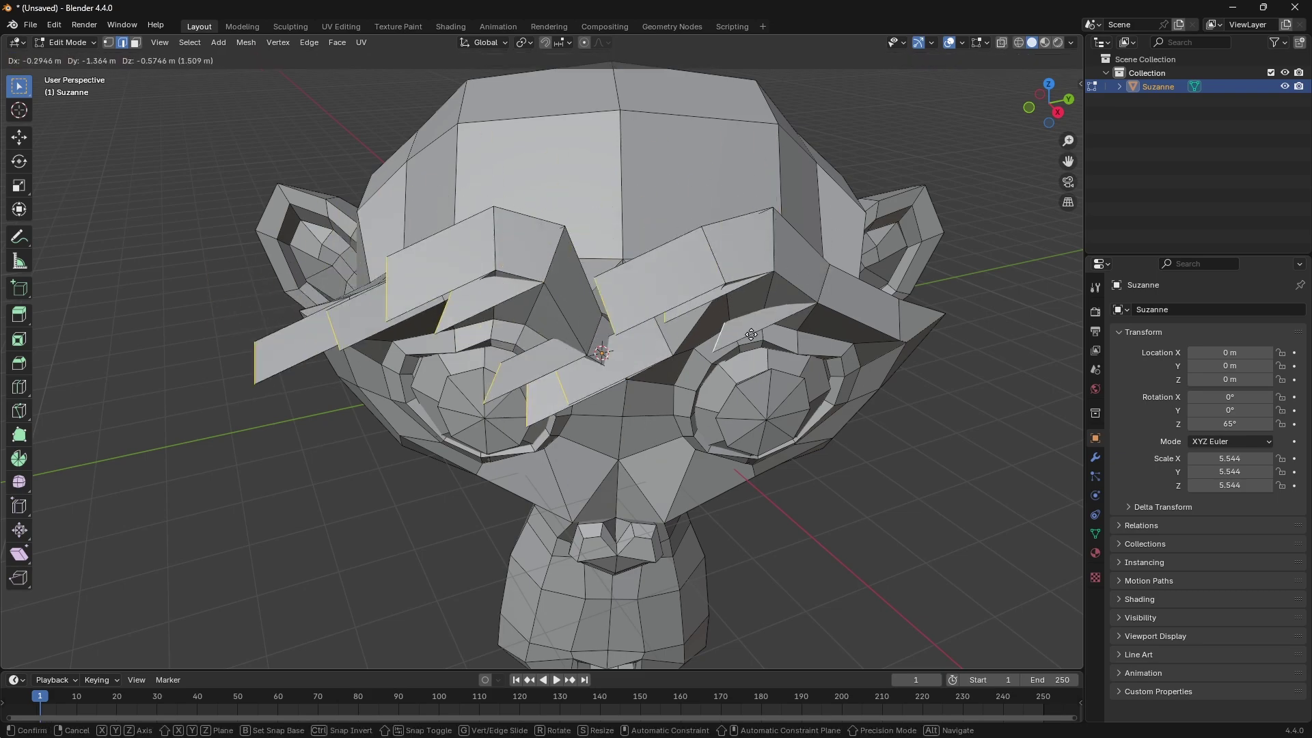
pyautogui.press('Escape')
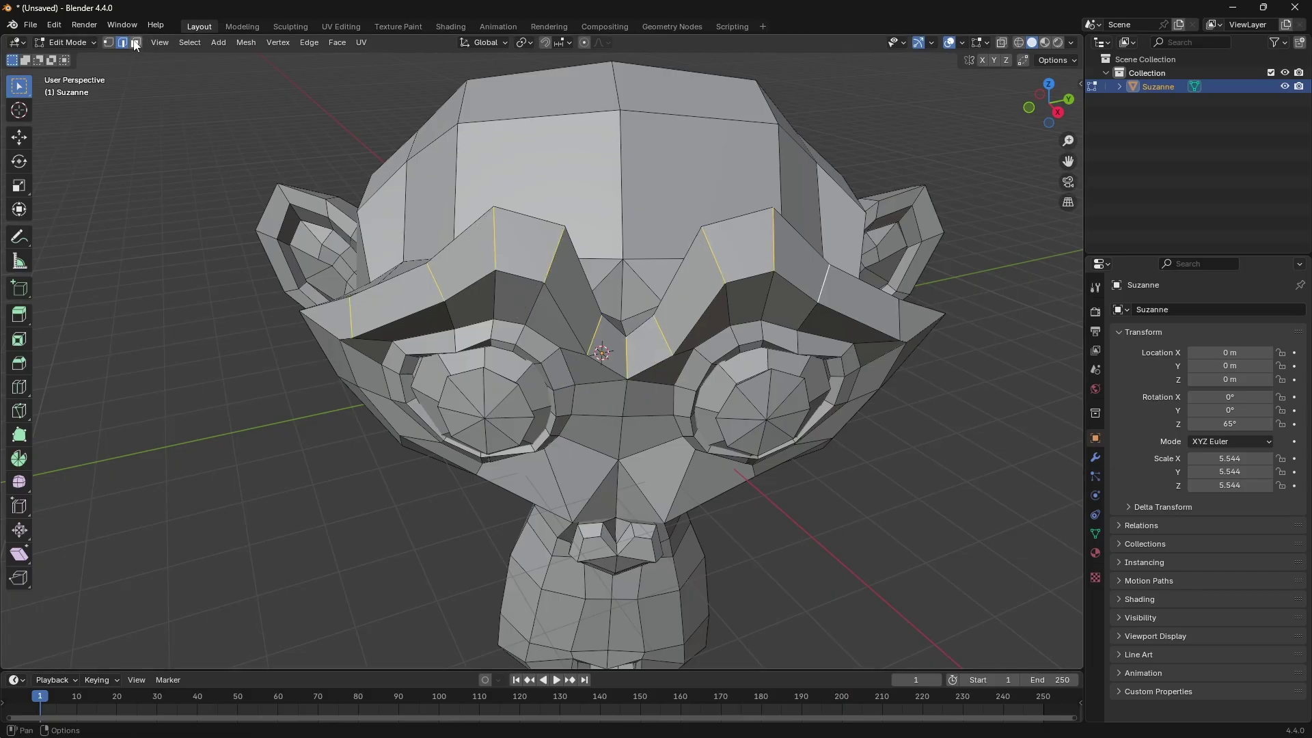
# - In Face select mode, select the forehead face and its right neighbour, then extrude both a short distance
pyautogui.click(136, 44)
pyautogui.click(575, 201)
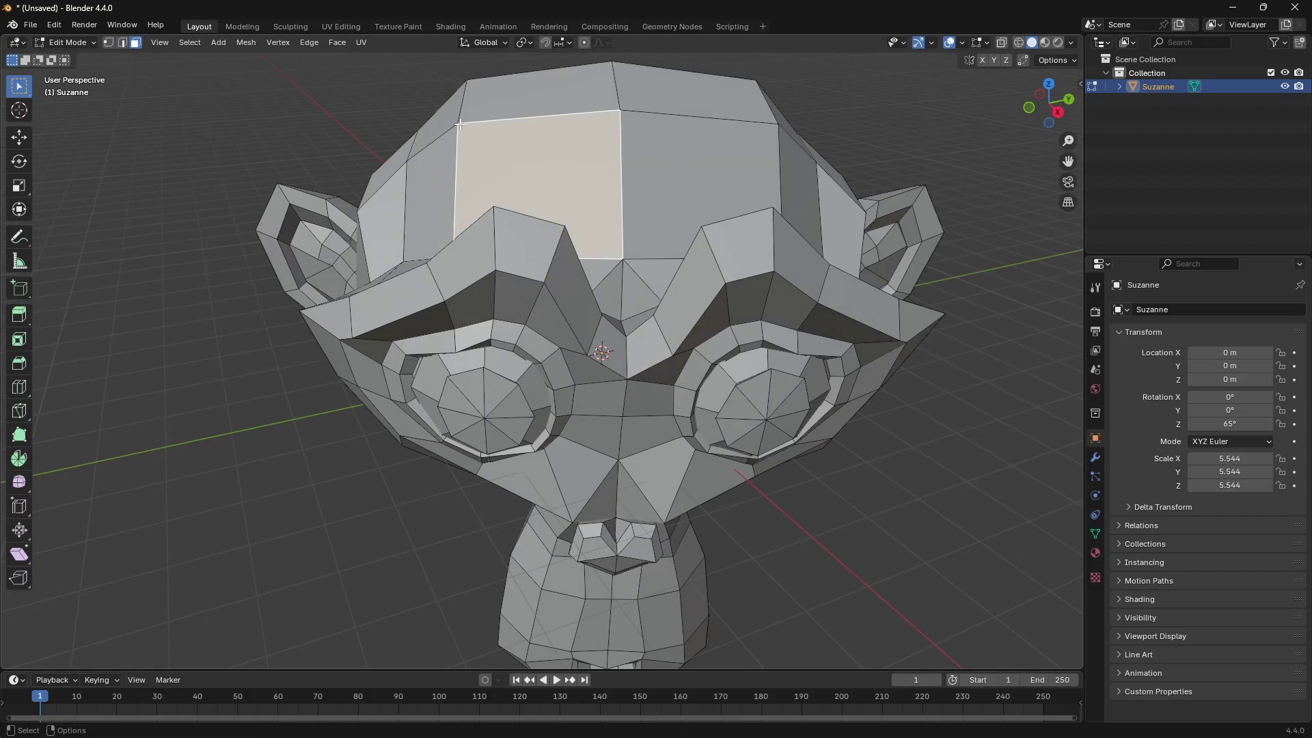
pyautogui.keyDown('shift'); pyautogui.click(677, 177); pyautogui.keyUp('shift')
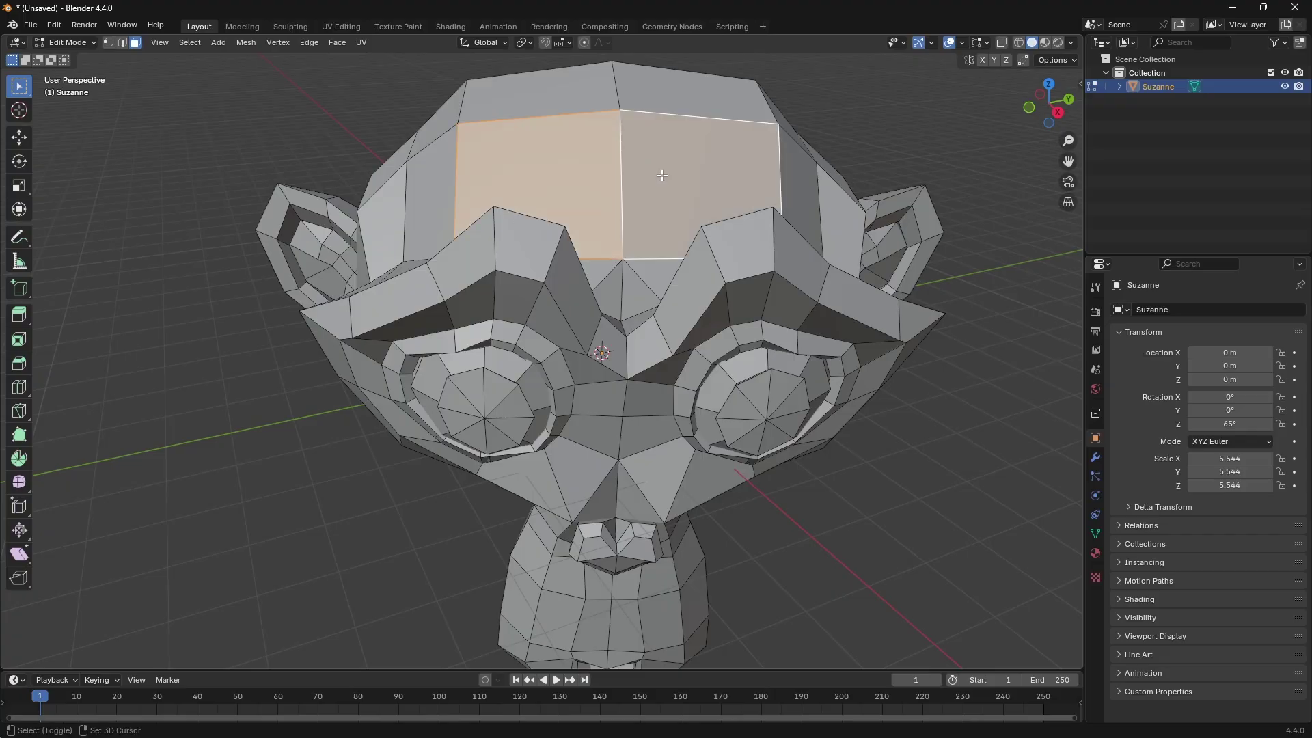
pyautogui.moveTo(655, 273); pyautogui.dragTo(691, 206, button='middle')
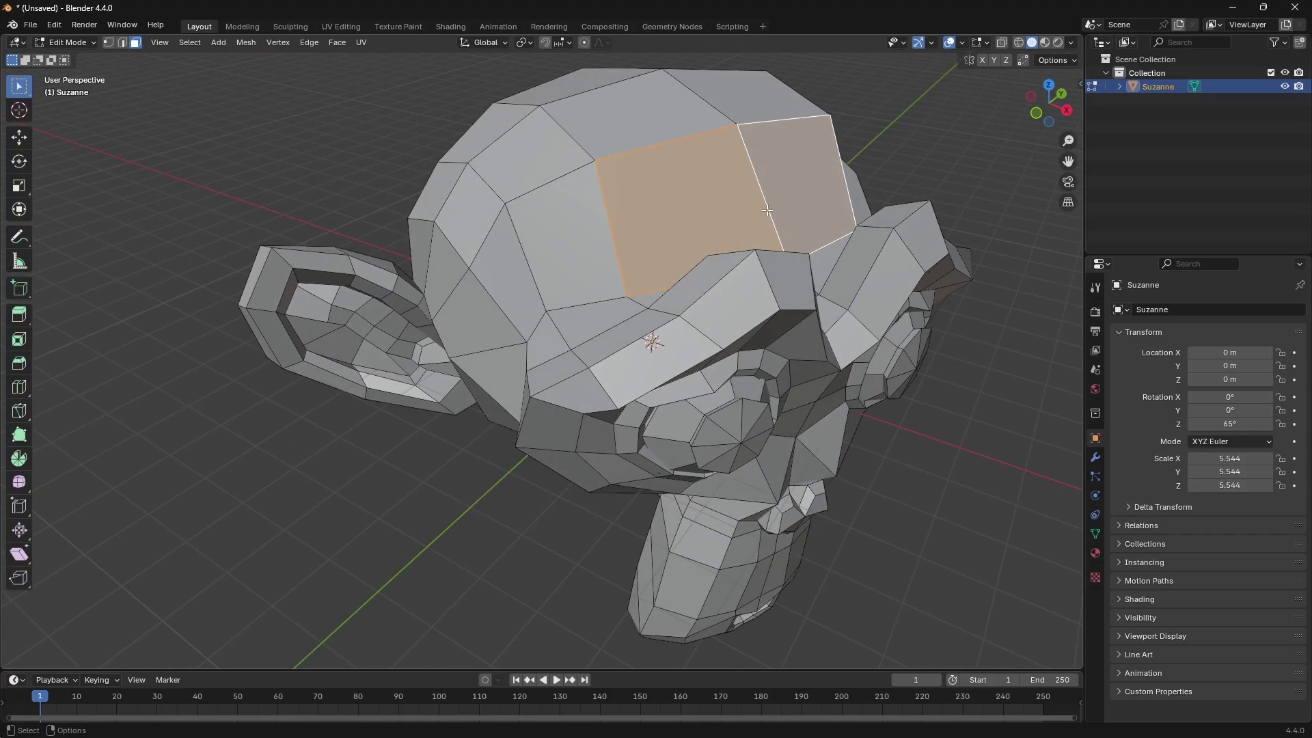
pyautogui.press('e')
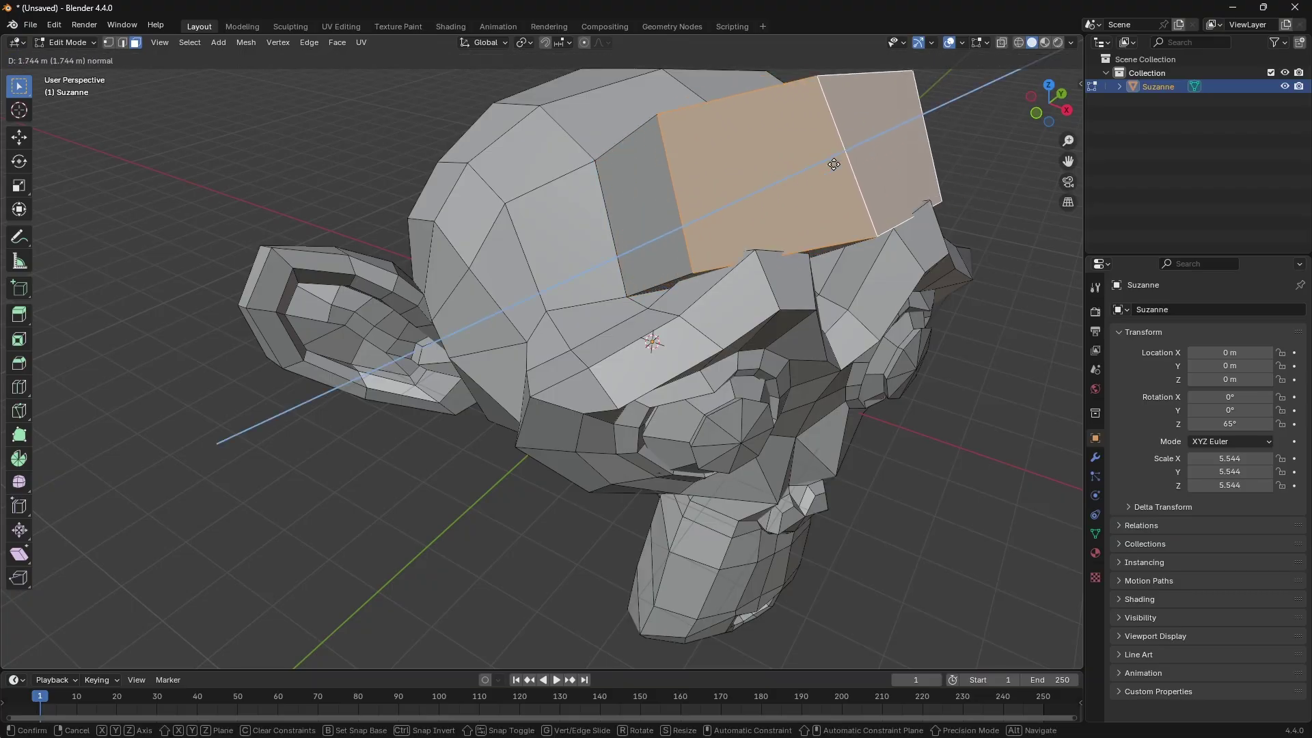
pyautogui.click(781, 177)
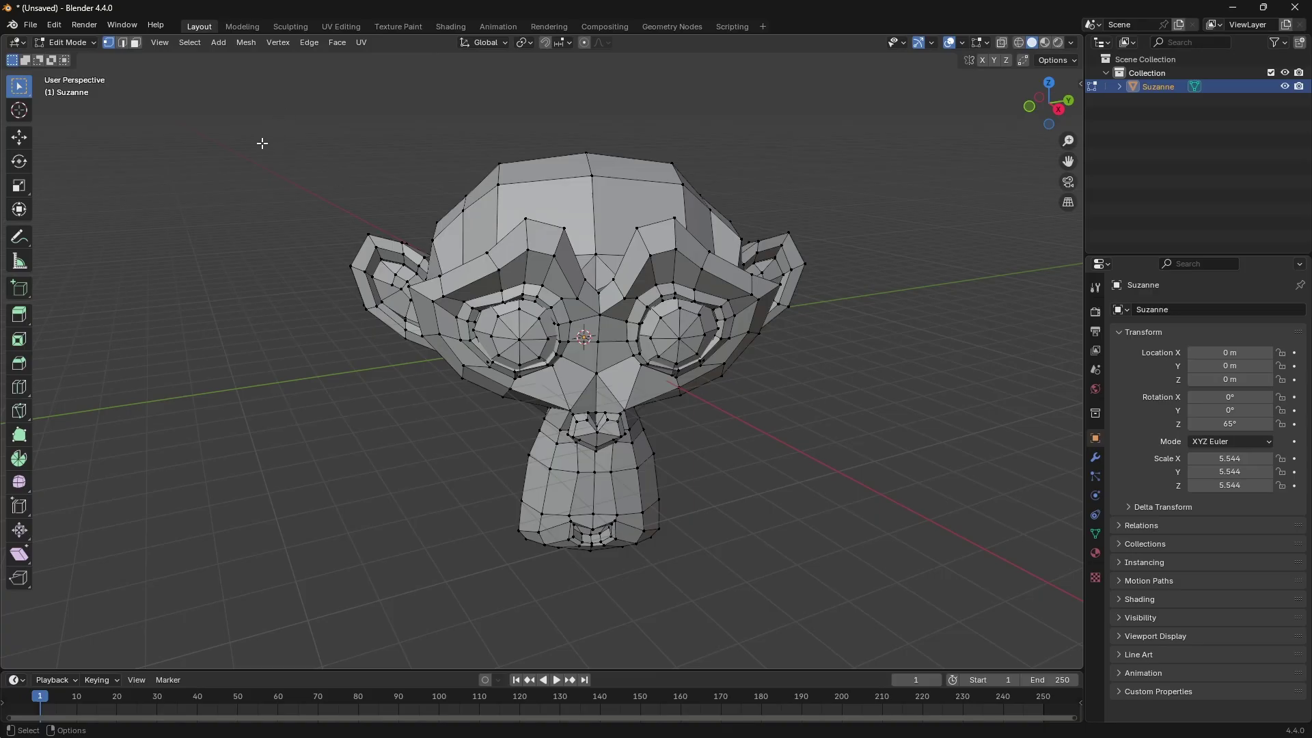
# - Box-select the faces around Suzanne's left ear and eye, then orbit to inspect the selection
pyautogui.moveTo(270, 137); pyautogui.dragTo(524, 486)
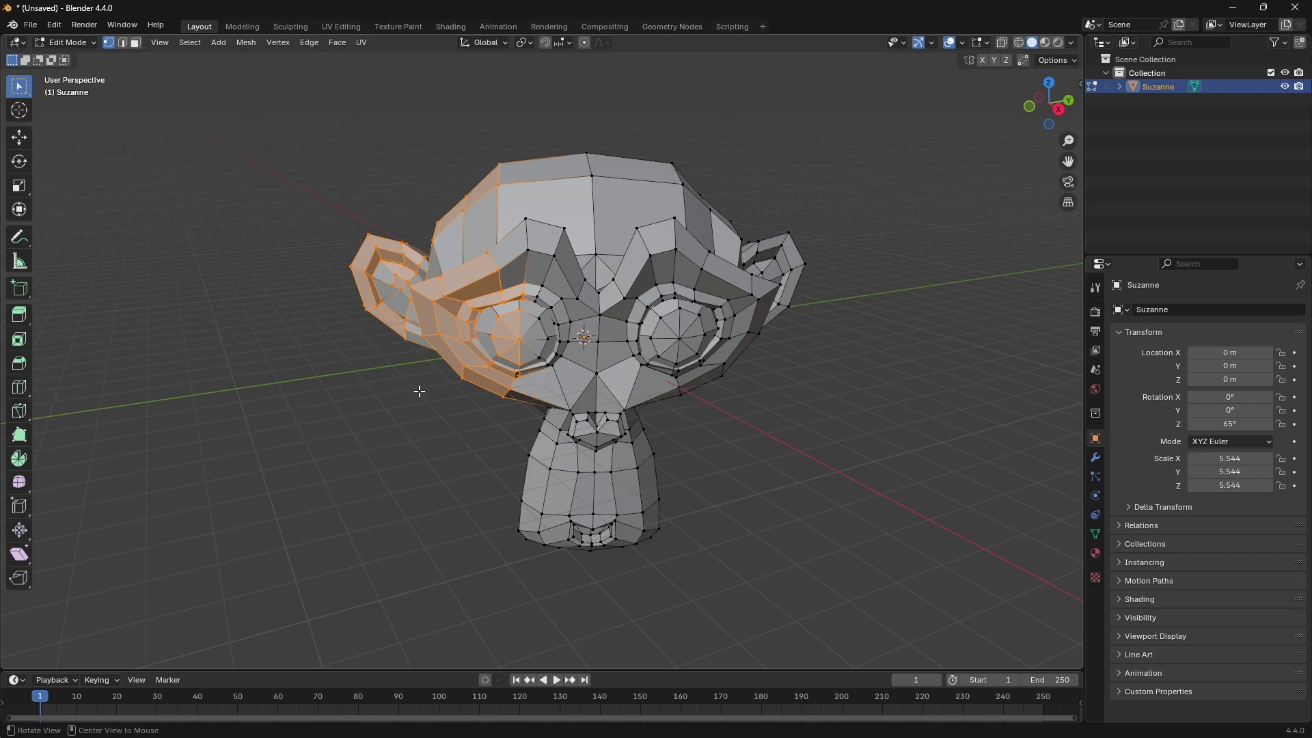
pyautogui.moveTo(425, 389); pyautogui.dragTo(471, 373, button='middle')
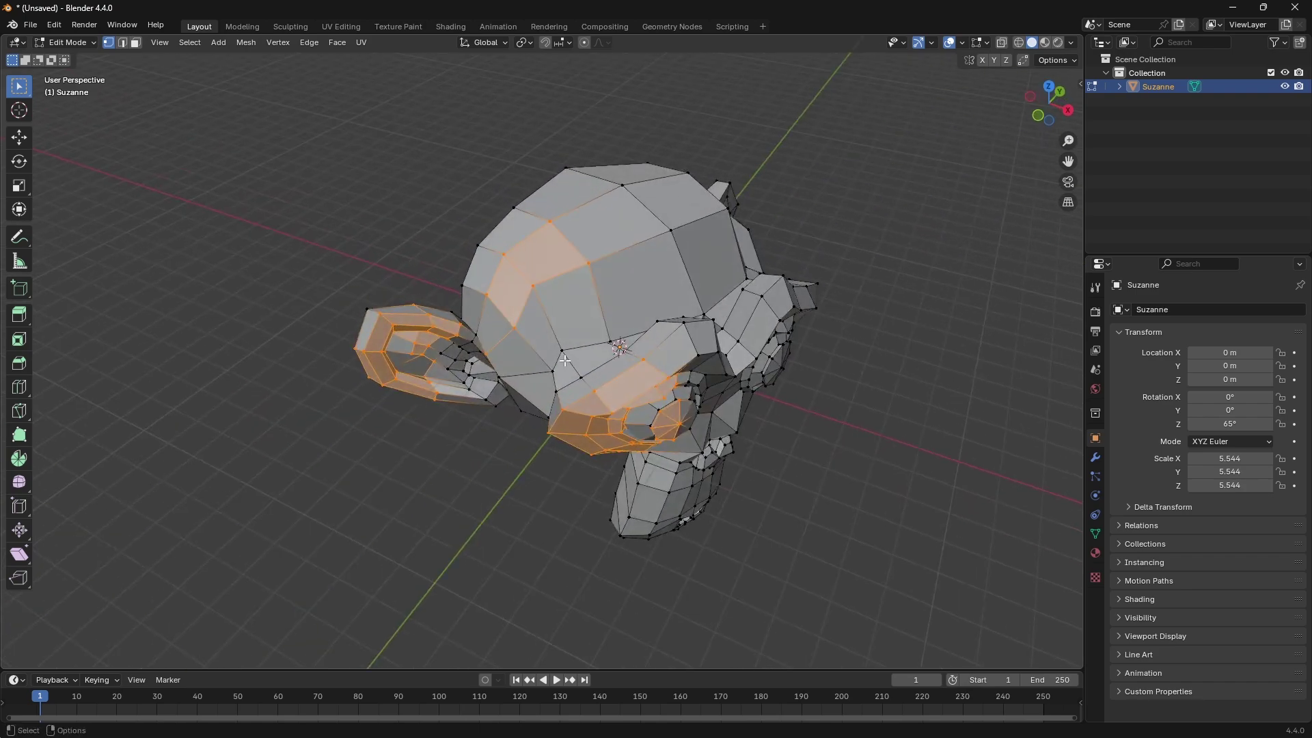
pyautogui.moveTo(541, 367); pyautogui.dragTo(624, 297, button='middle')
pyautogui.moveTo(697, 342); pyautogui.dragTo(478, 293, button='middle')
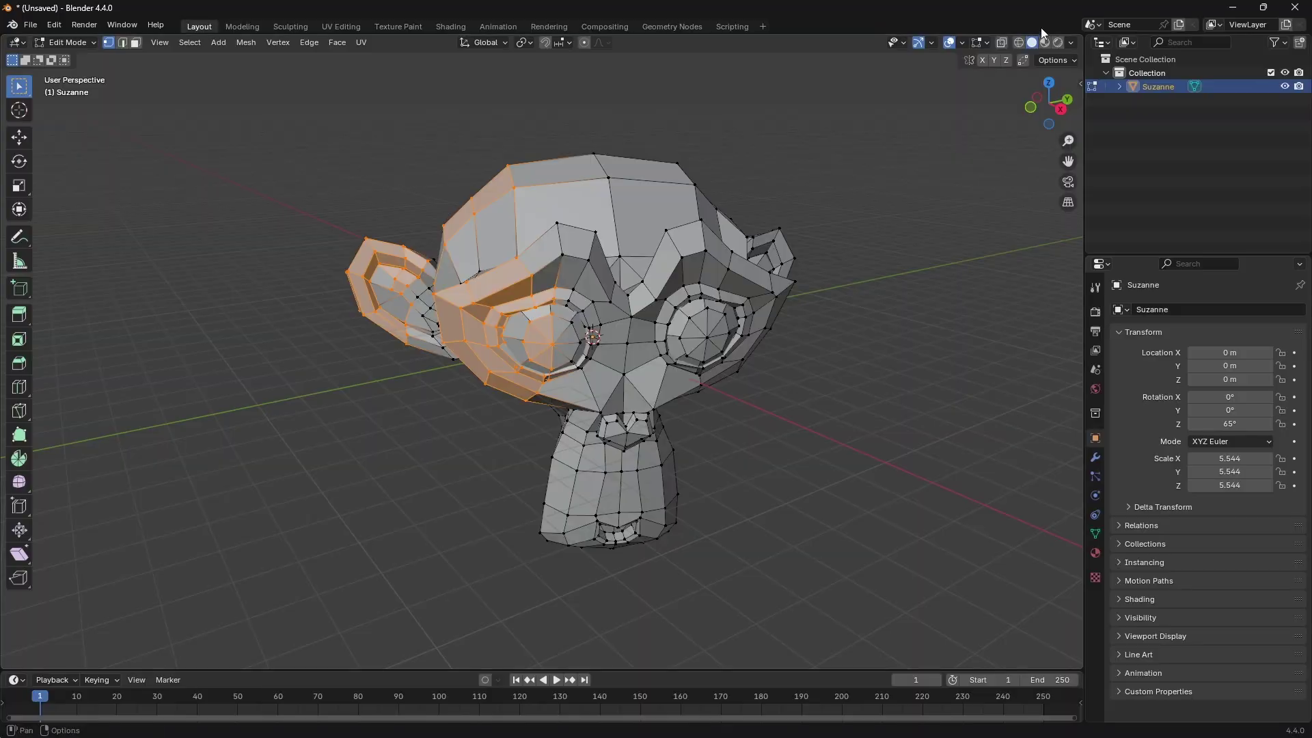
# - Turn on X-Ray and switch the viewport to Material Preview shading
pyautogui.click(1002, 43)
pyautogui.click(854, 436)
pyautogui.moveTo(855, 436)
pyautogui.mouseDown(button='middle')
pyautogui.moveTo(837, 446)
pyautogui.moveTo(850, 457)
pyautogui.mouseUp(button='middle')
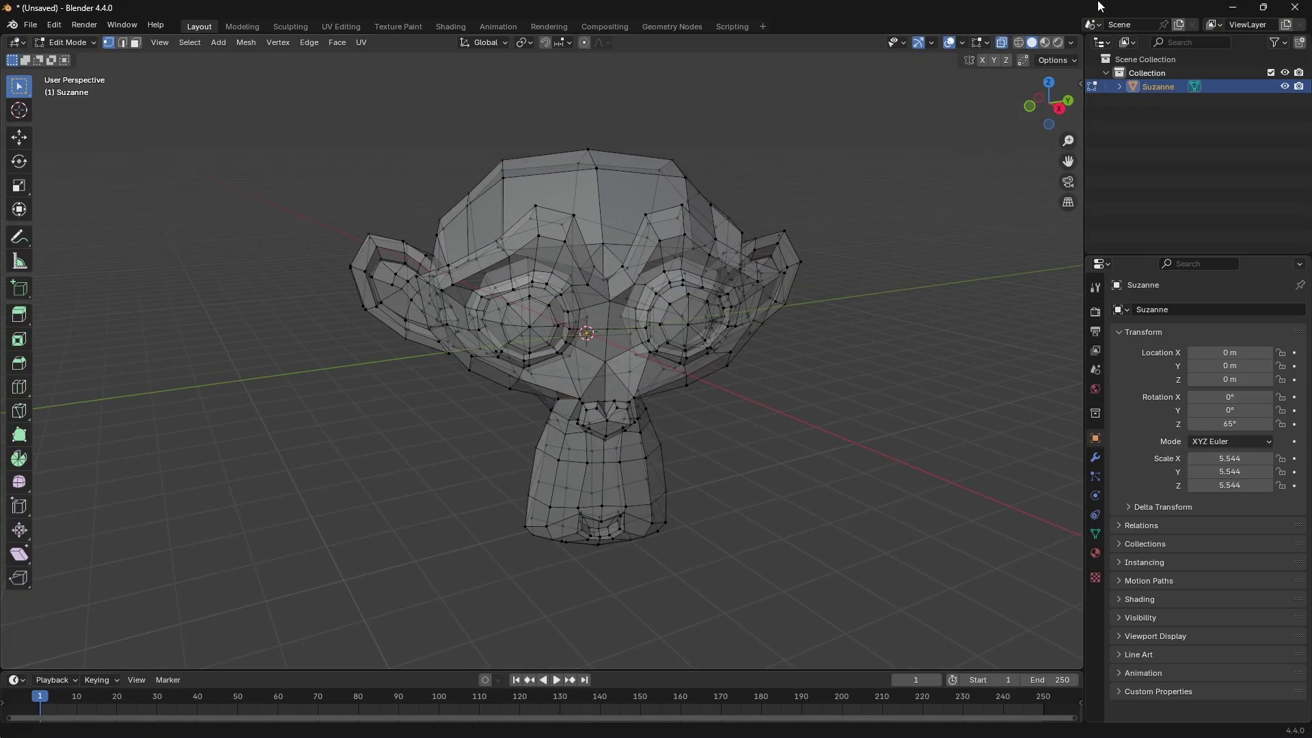
pyautogui.click(1044, 43)
# - Box-select every vertex on Suzanne's left side, then start and cancel a move
pyautogui.moveTo(311, 115); pyautogui.dragTo(526, 455)
pyautogui.moveTo(526, 454); pyautogui.dragTo(547, 309, button='middle')
pyautogui.press('g')
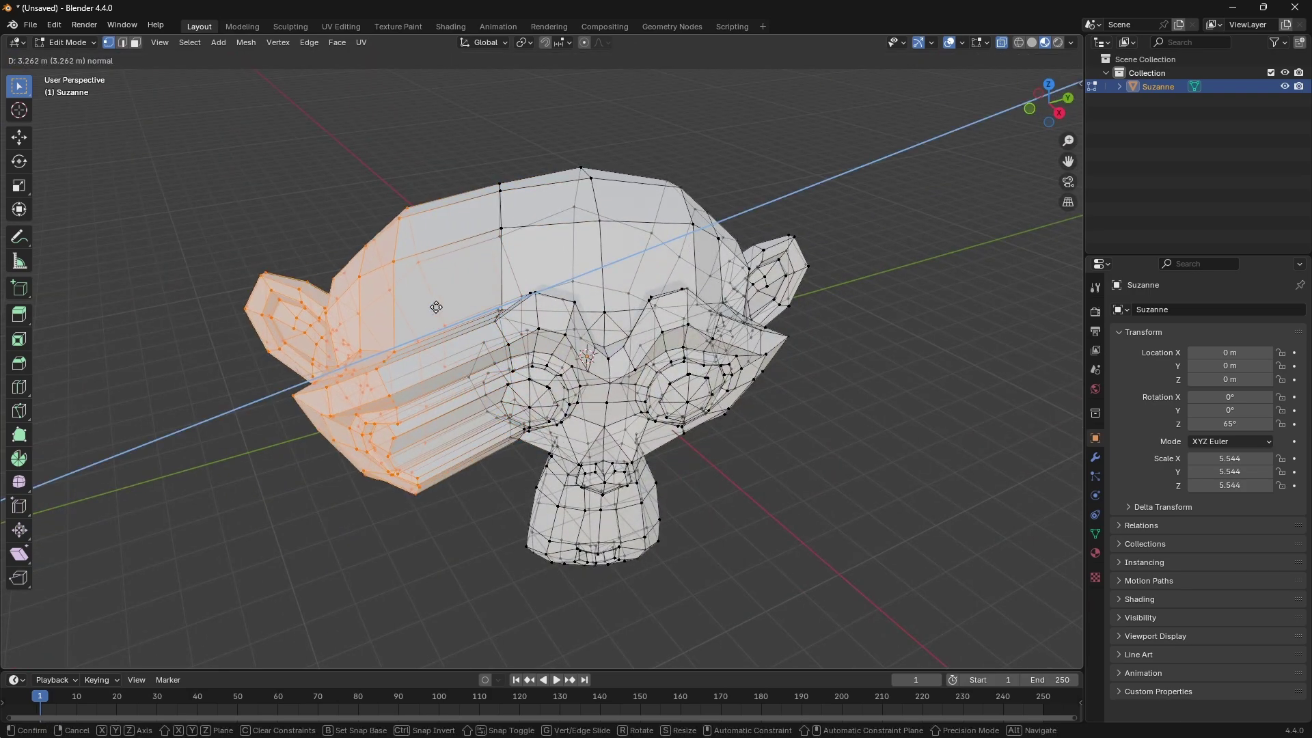
pyautogui.press('Escape')
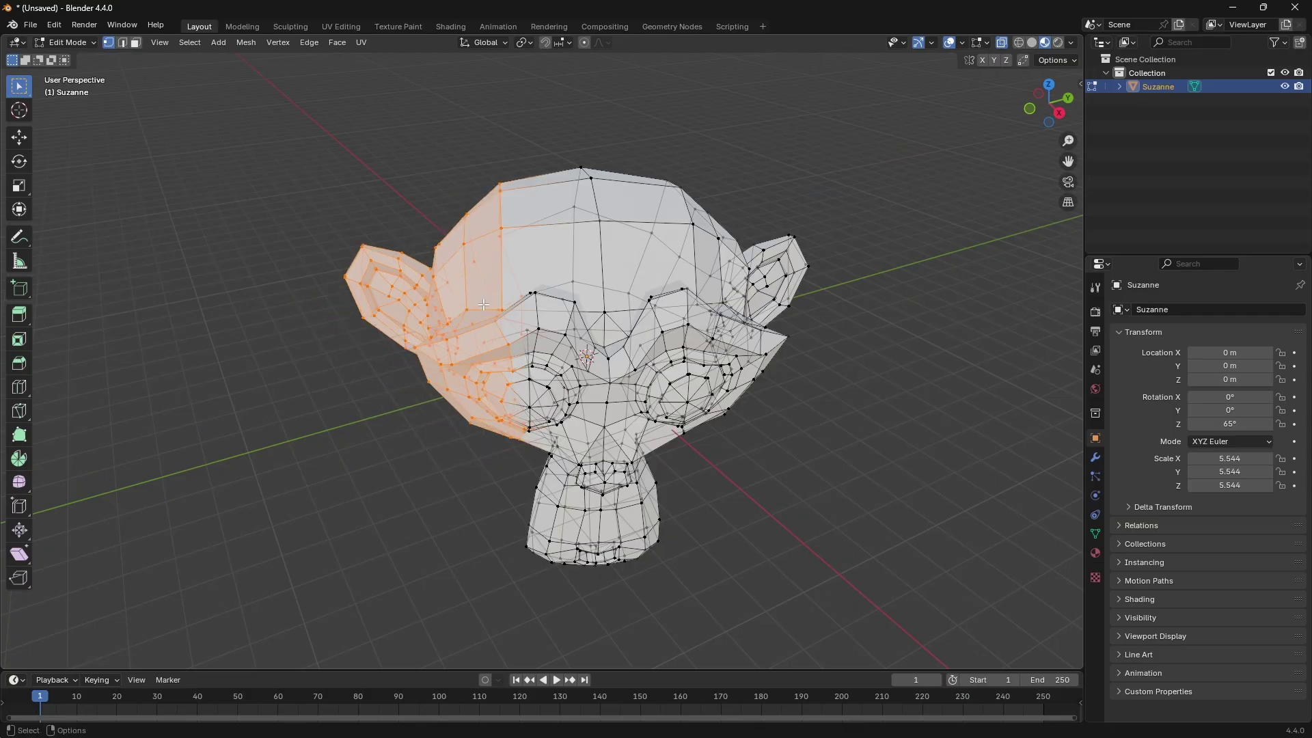
# - Clear the selection, select one forehead face in Face mode, then switch to Edge mode
pyautogui.click(262, 278)
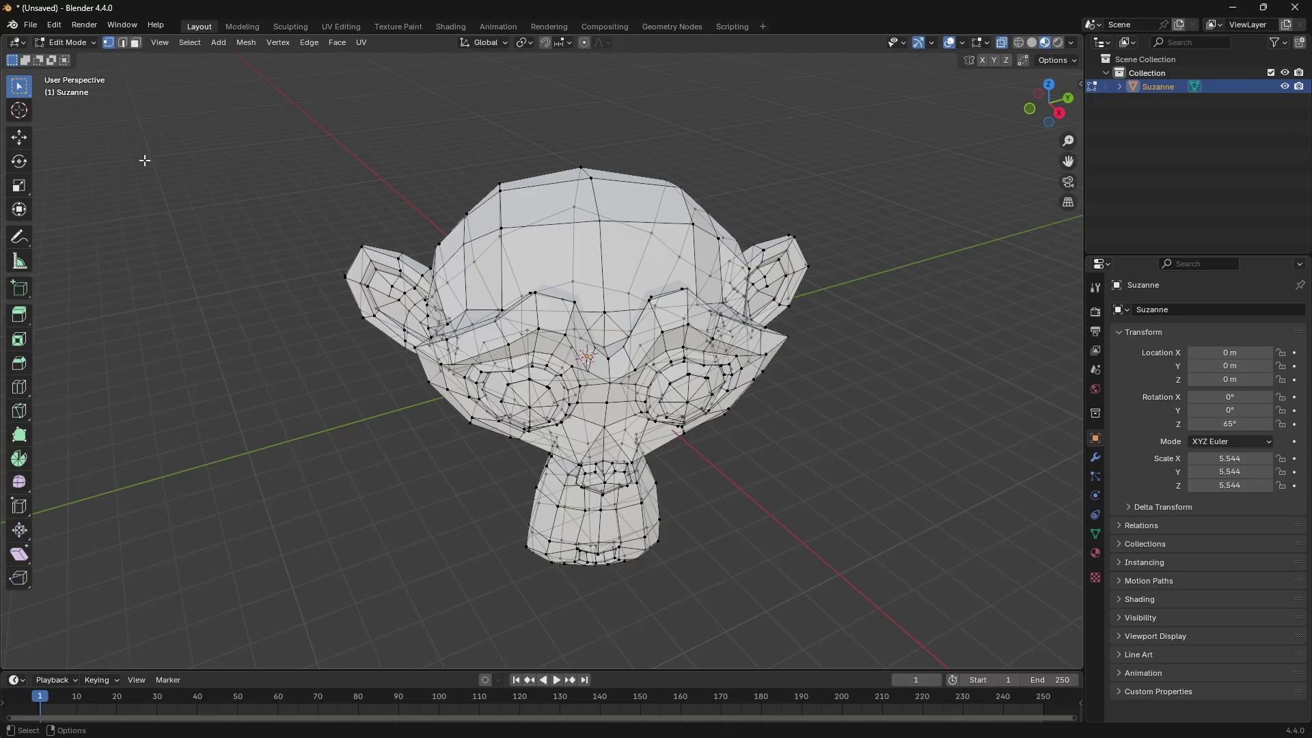
pyautogui.click(124, 44)
pyautogui.press('3')
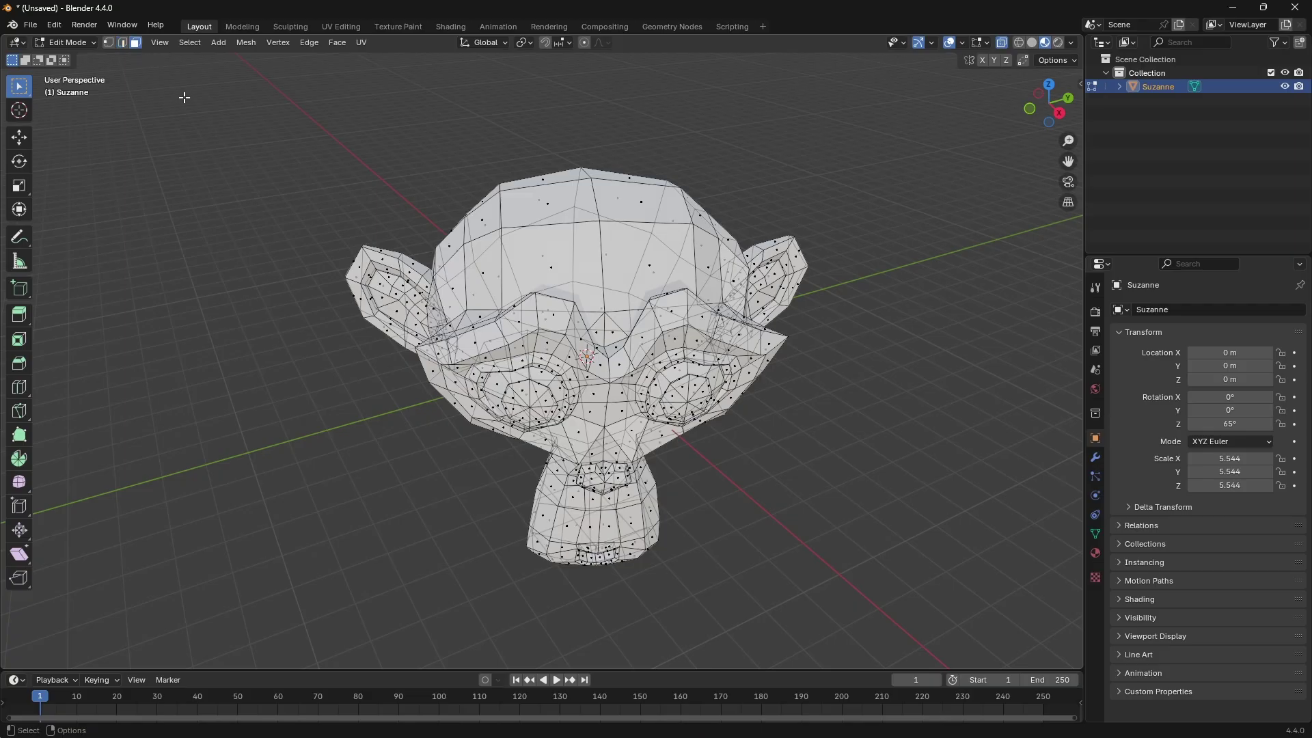
pyautogui.click(81, 45)
pyautogui.keyDown('shift'); pyautogui.click(569, 263); pyautogui.keyUp('shift')
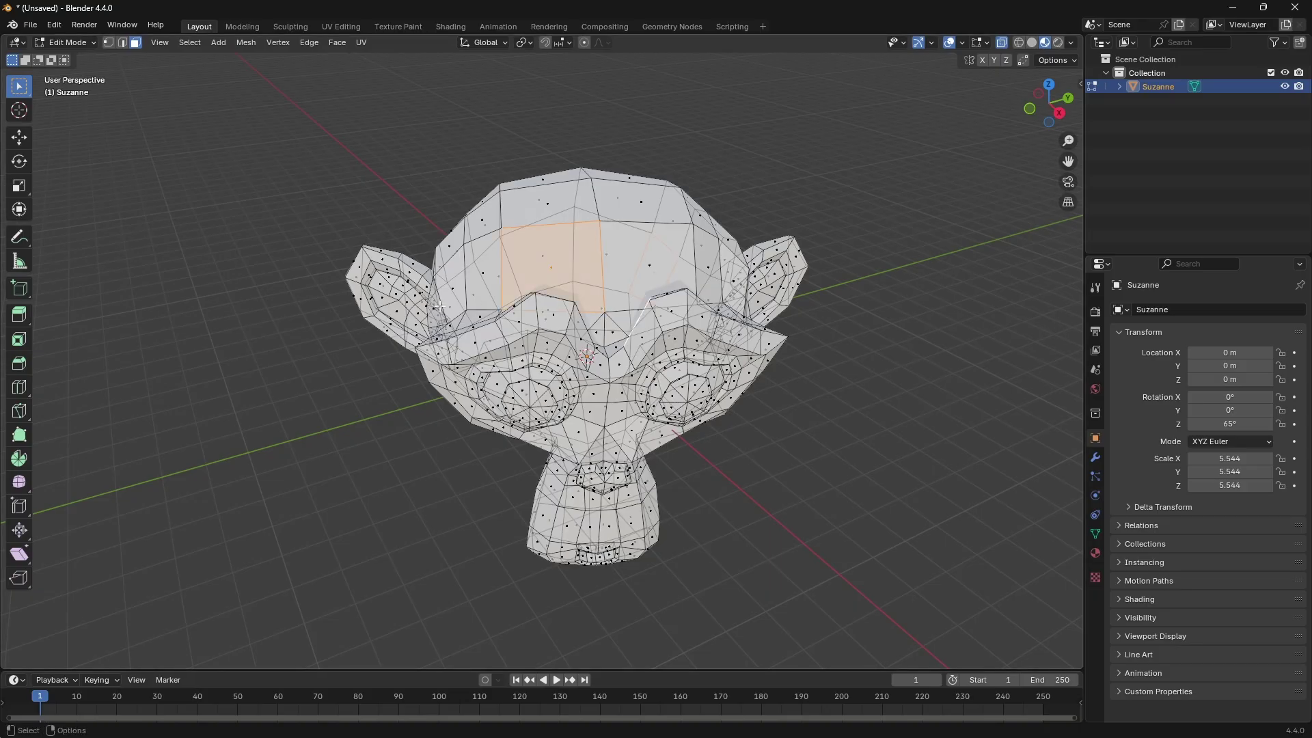
pyautogui.press('2')
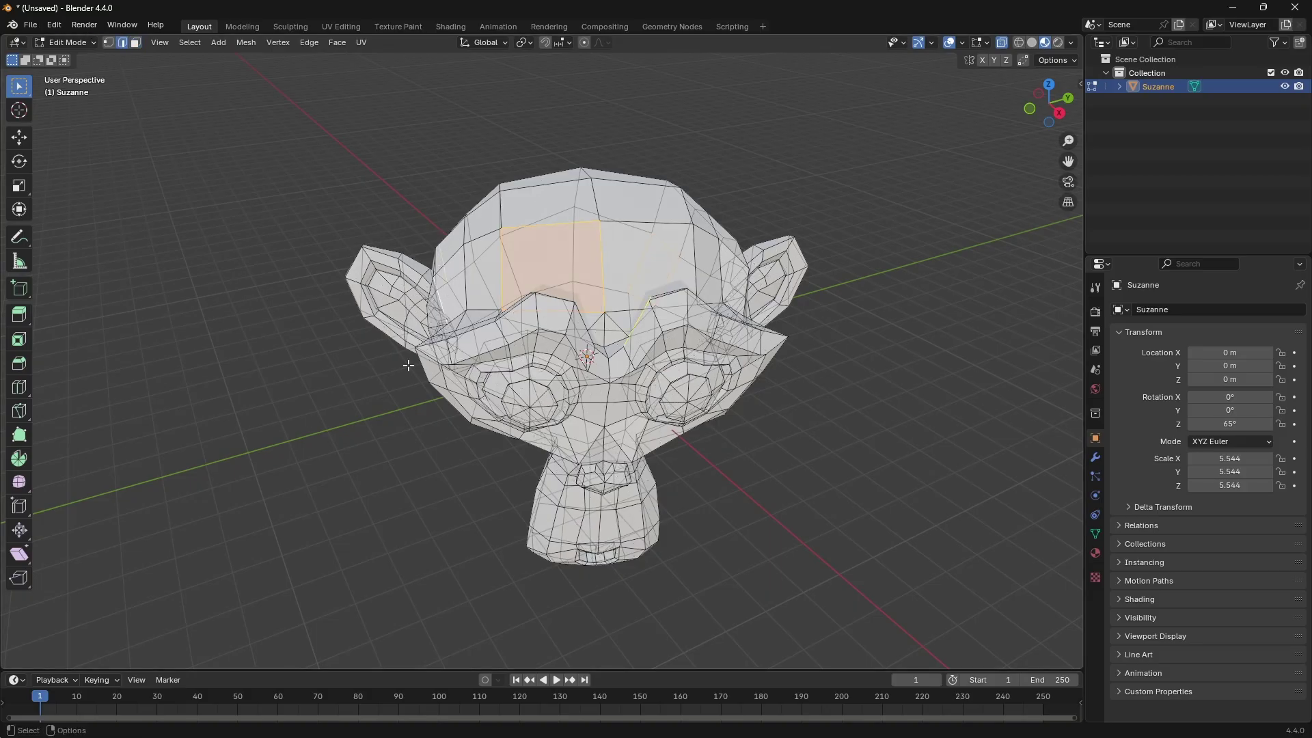
# - Select and deselect the whole mesh in Face select mode, ending with nothing selected in front view
pyautogui.moveTo(427, 396); pyautogui.dragTo(421, 463, button='middle')
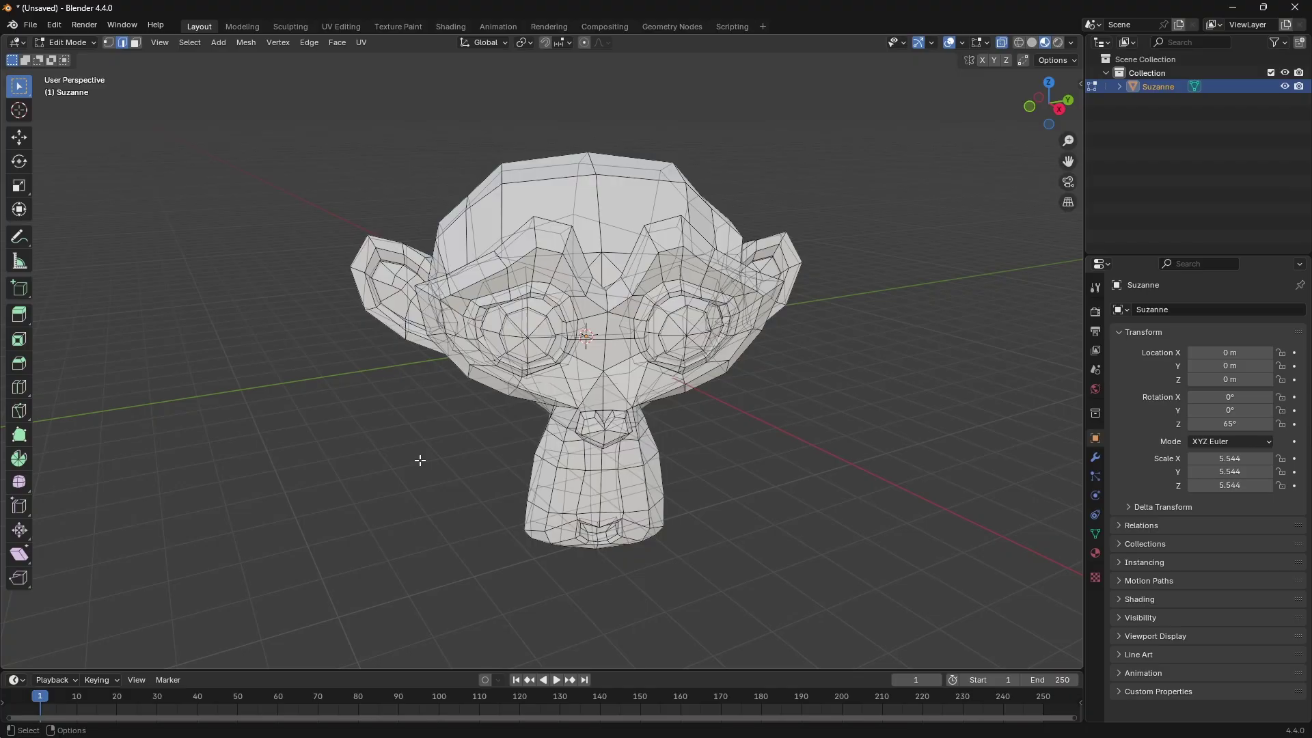
pyautogui.press('a')
pyautogui.moveTo(421, 461); pyautogui.dragTo(236, 213, button='middle')
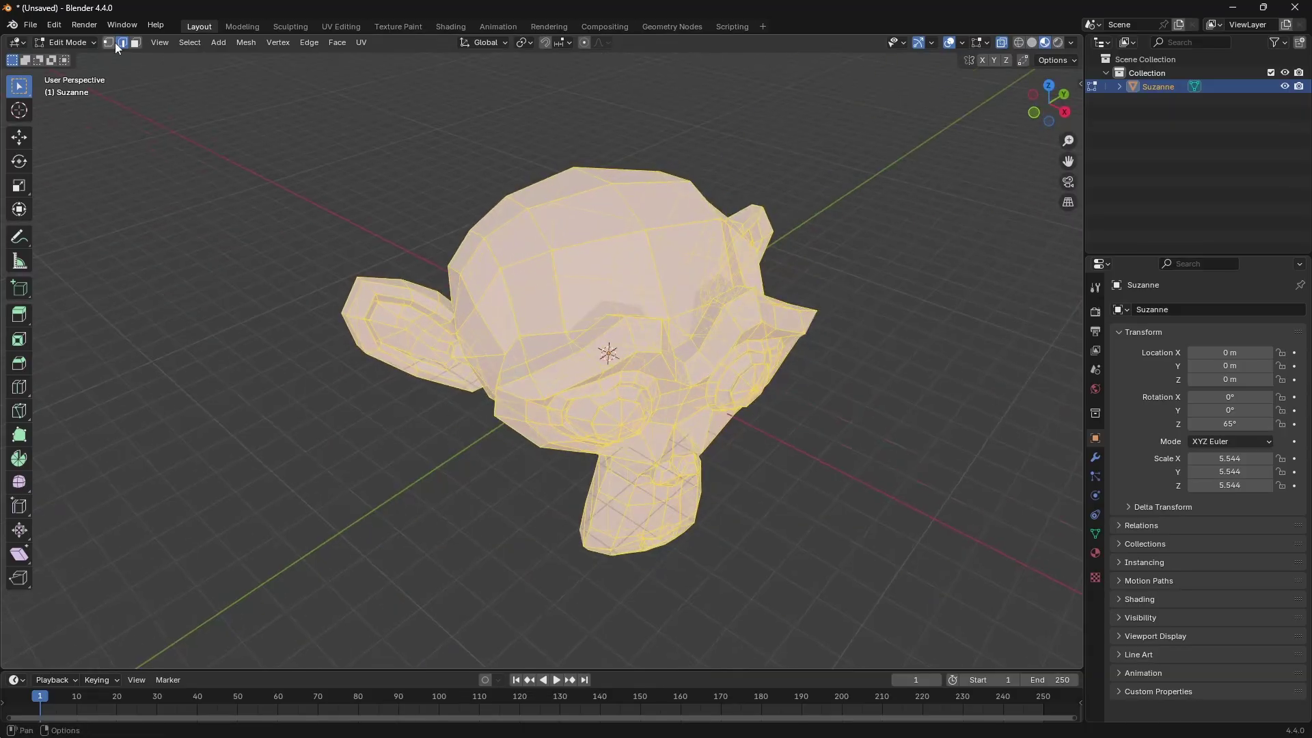
pyautogui.click(135, 45)
pyautogui.click(229, 391)
pyautogui.press('a')
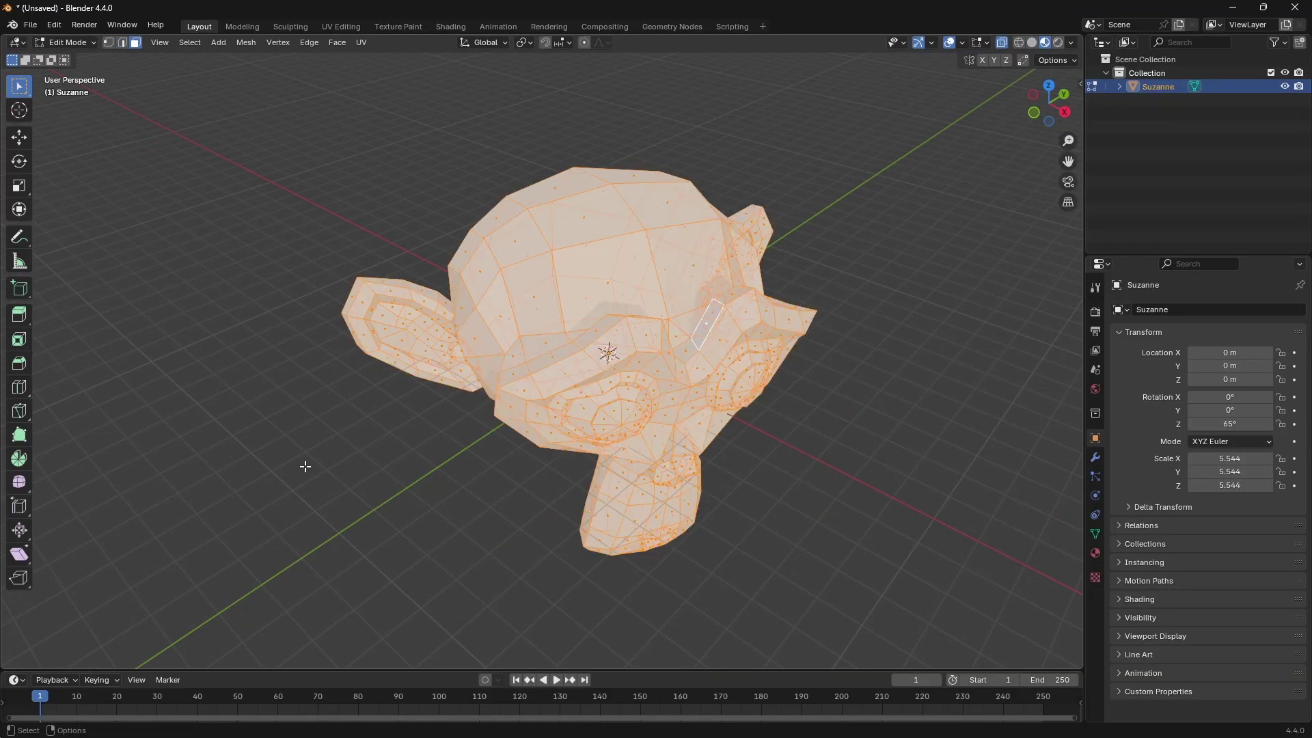
pyautogui.hotkey('alt', 'a')
pyautogui.moveTo(668, 328); pyautogui.dragTo(461, 109, button='middle')
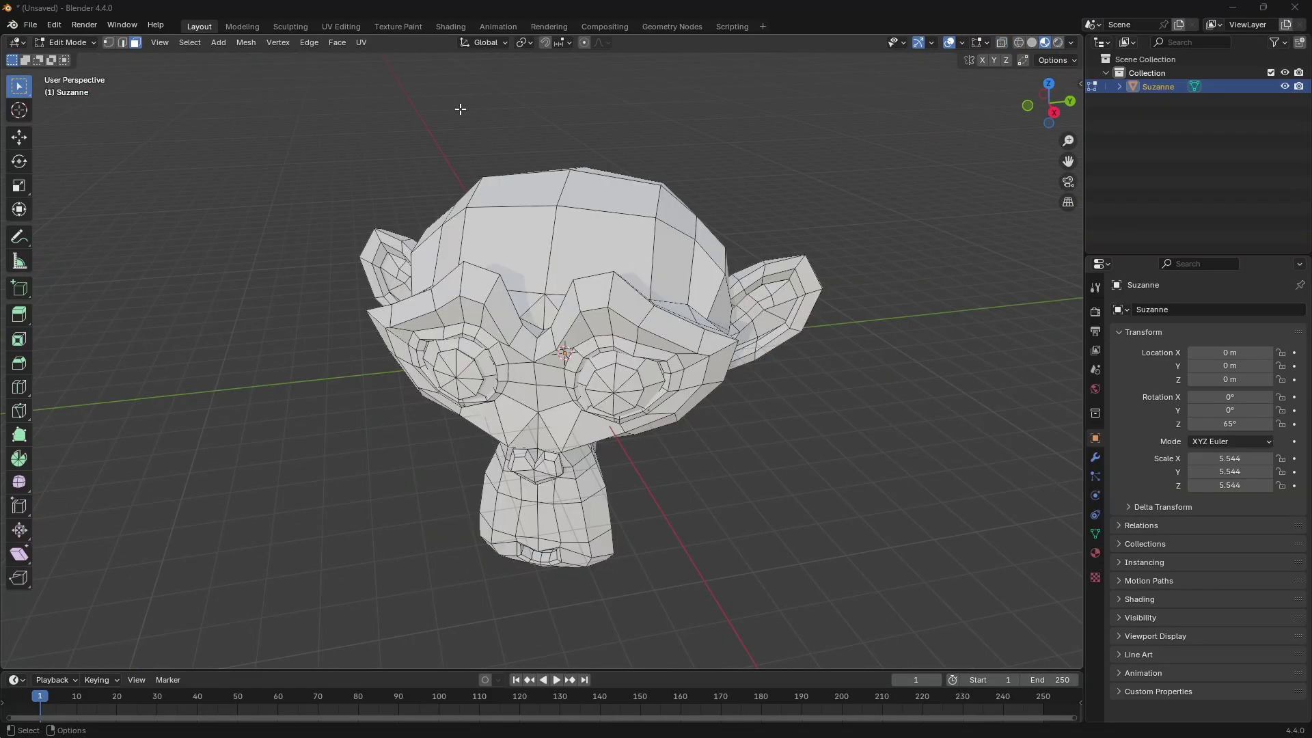
# - Select two adjacent forehead faces and invert the selection with Select > Invert
pyautogui.click(501, 244)
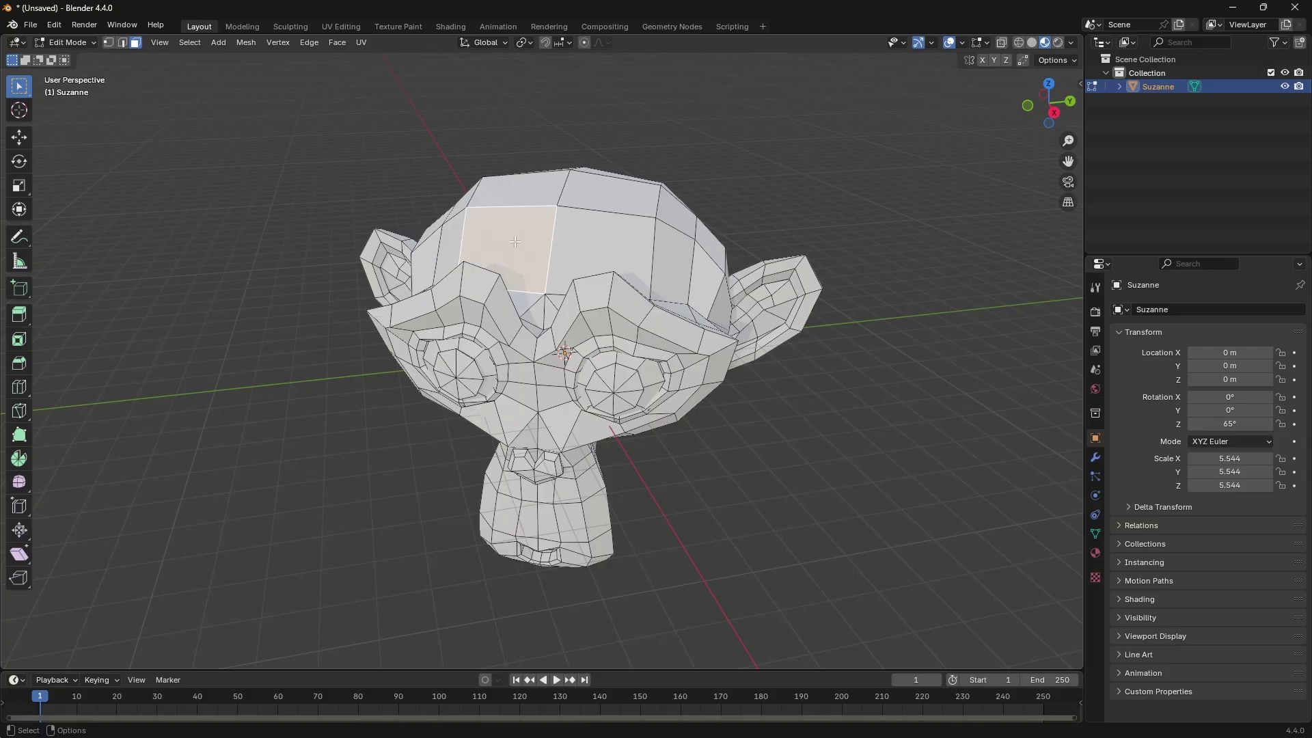
pyautogui.keyDown('shift'); pyautogui.click(588, 248); pyautogui.keyUp('shift')
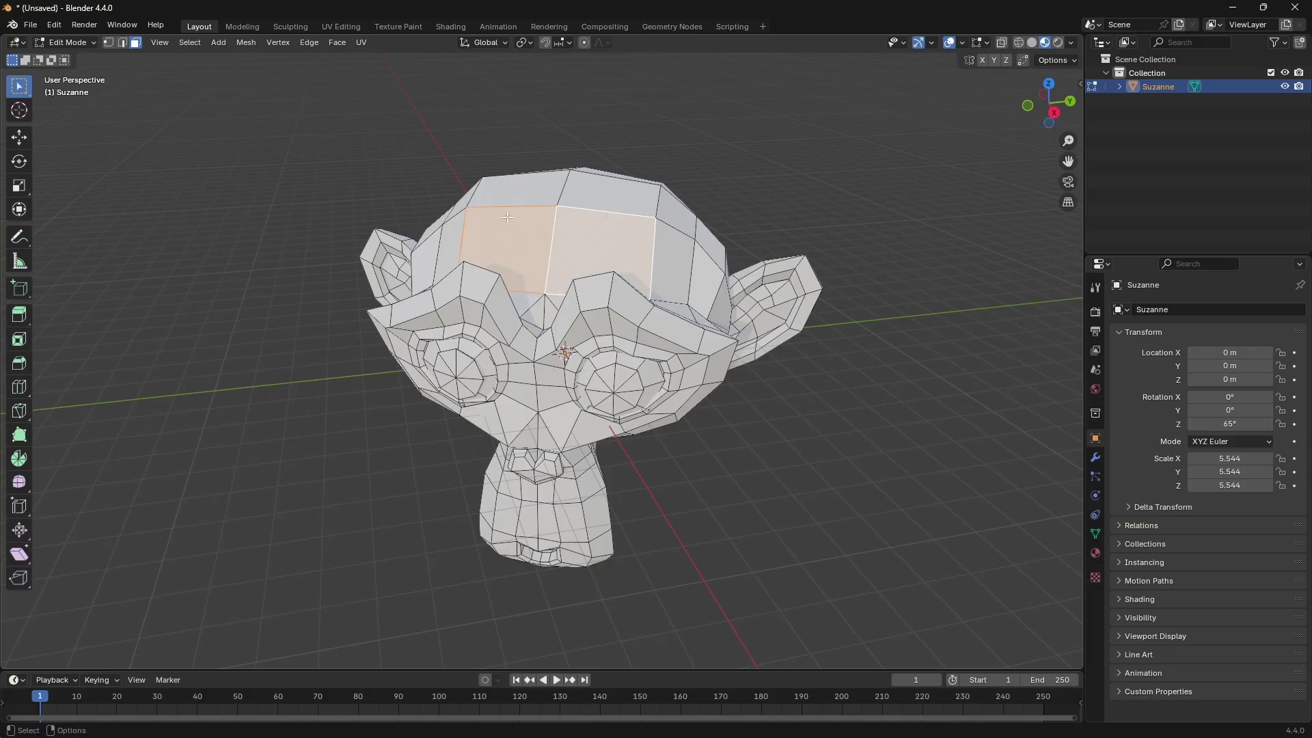
pyautogui.click(191, 43)
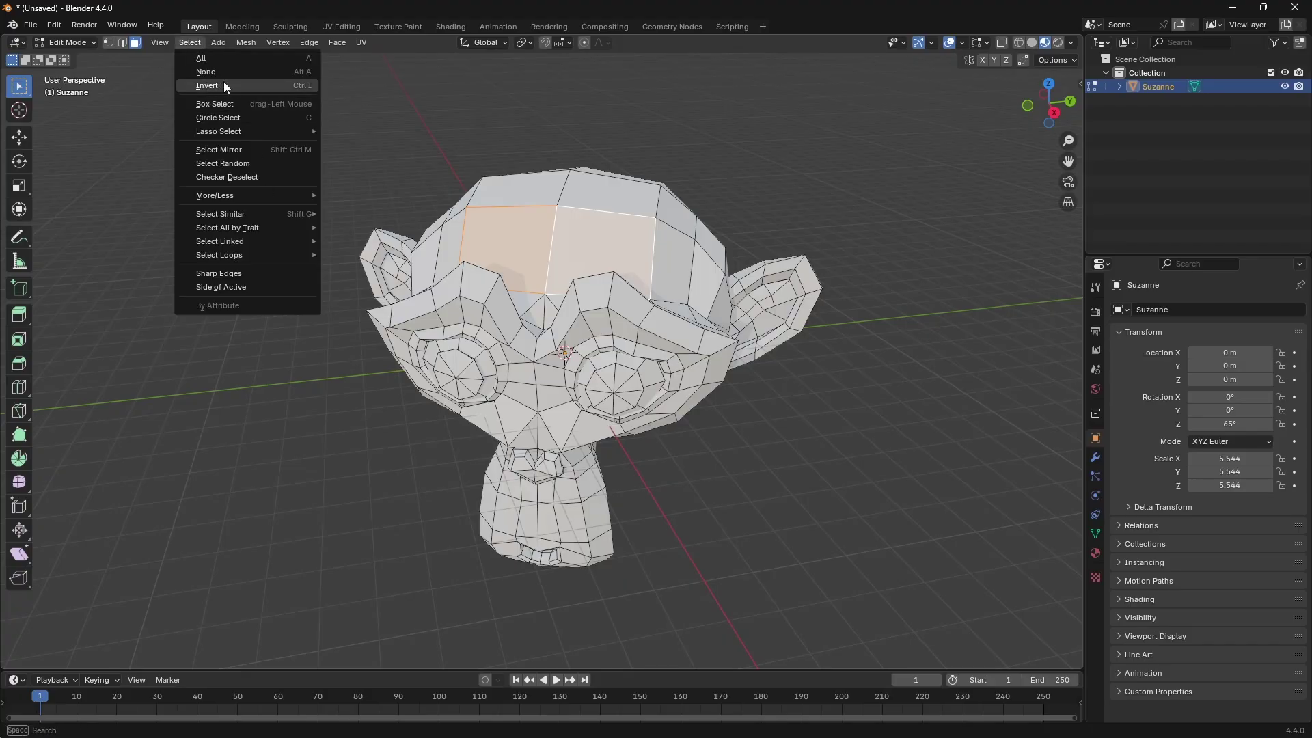
pyautogui.moveTo(248, 222)
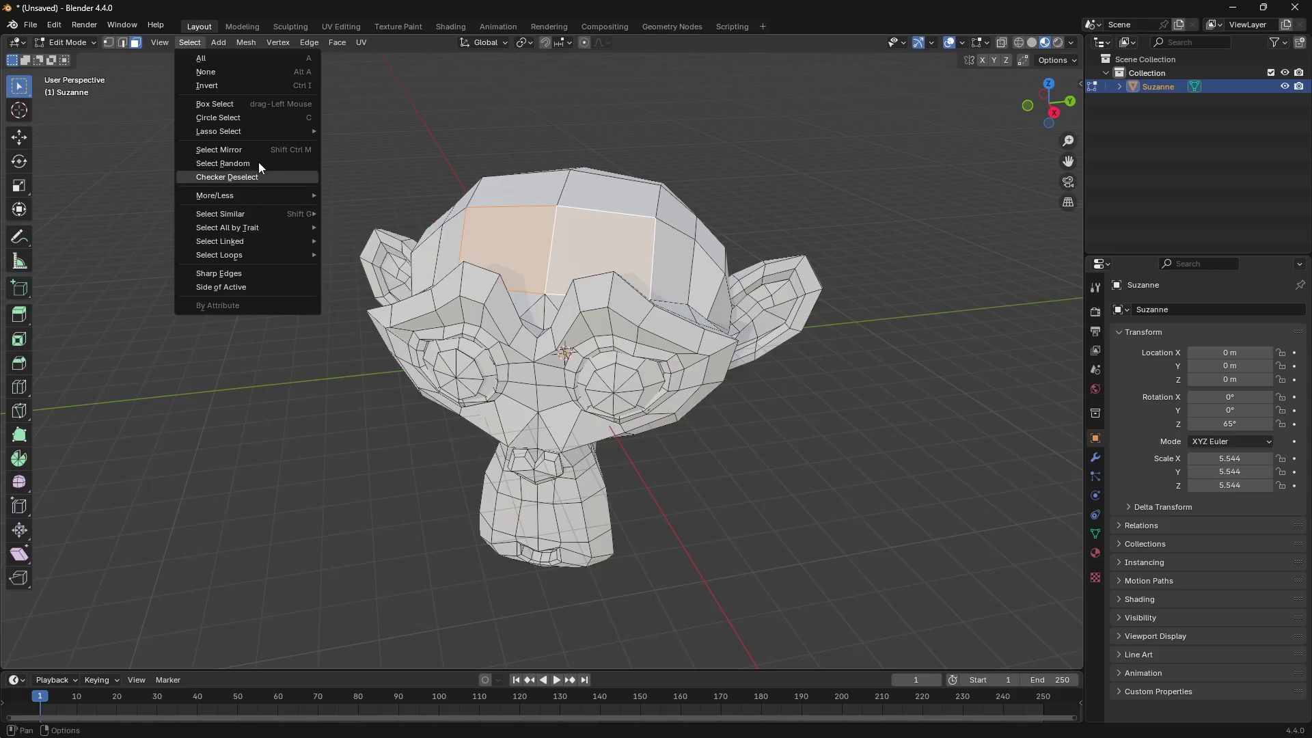
pyautogui.click(221, 85)
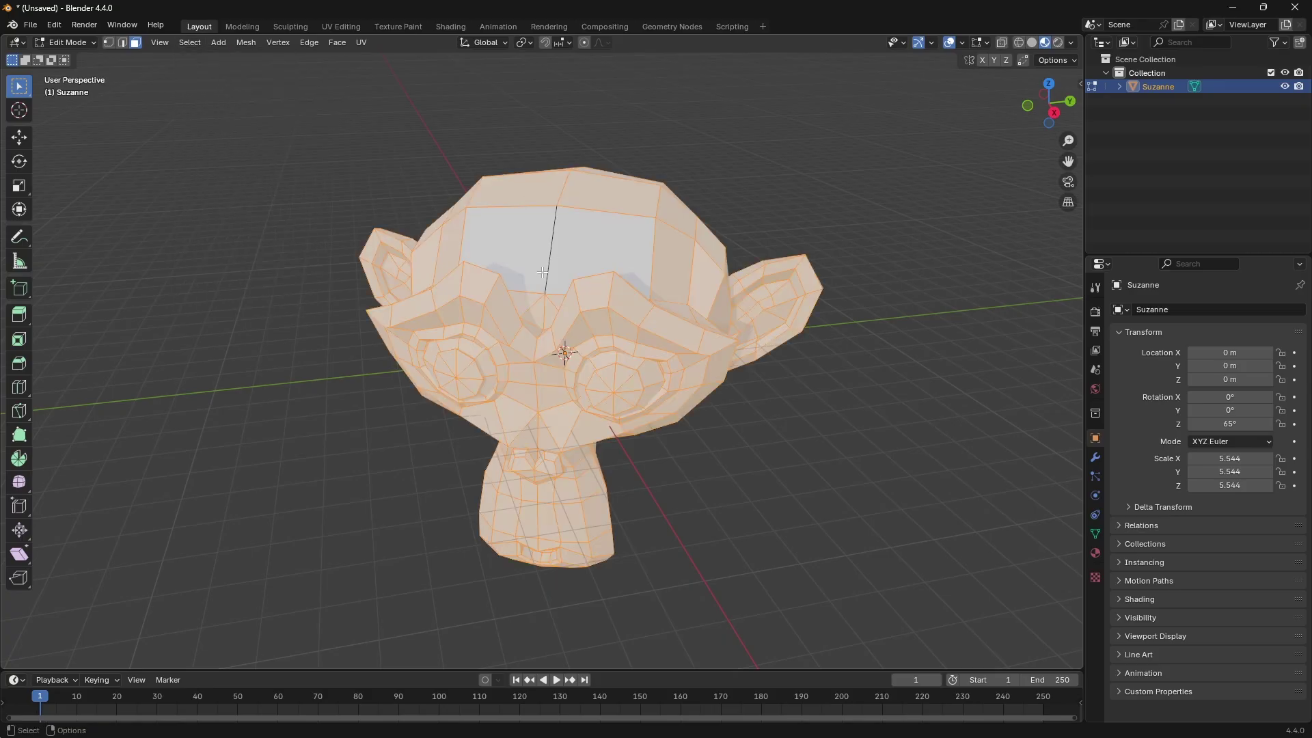